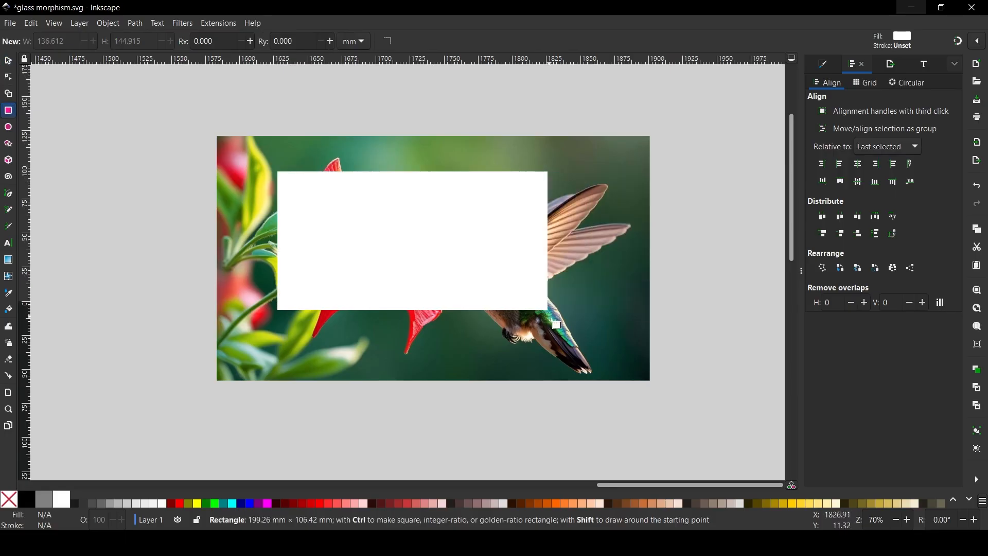
# Round the corners of the white rectangle drawn over the hummingbird image
pyautogui.click(9, 62)
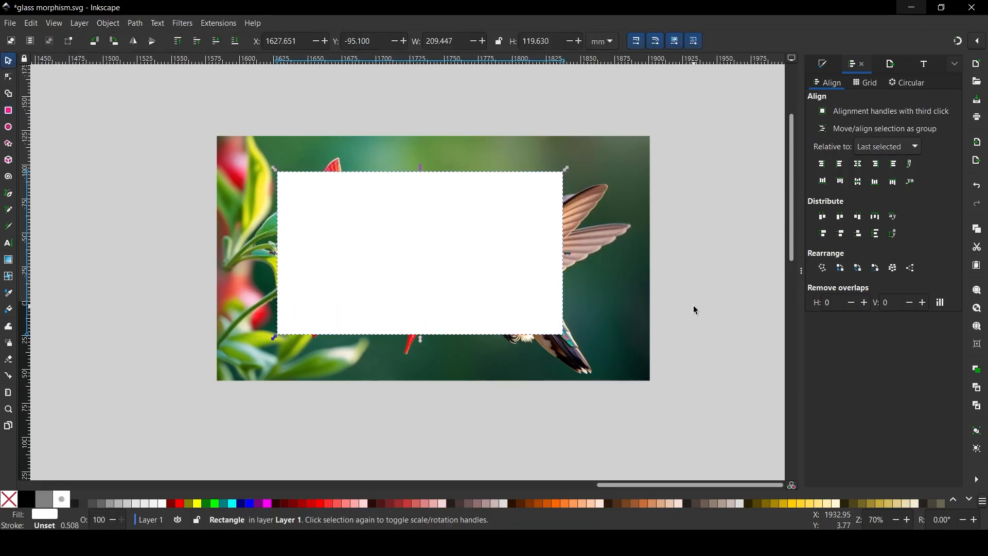
pyautogui.press('n')
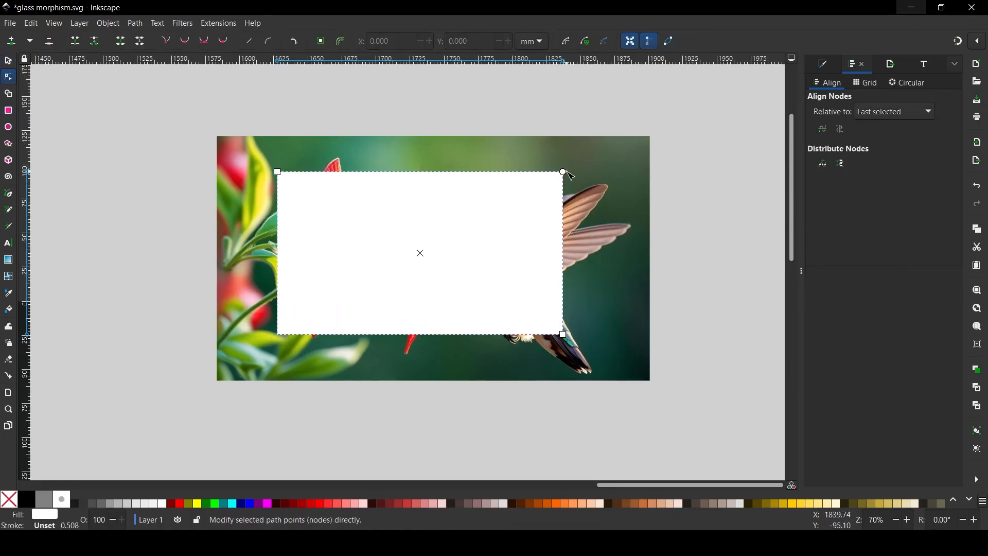
pyautogui.moveTo(563, 172)
pyautogui.mouseDown()
pyautogui.moveTo(563, 202)
pyautogui.moveTo(563, 183)
pyautogui.mouseUp()
pyautogui.click(10, 61)
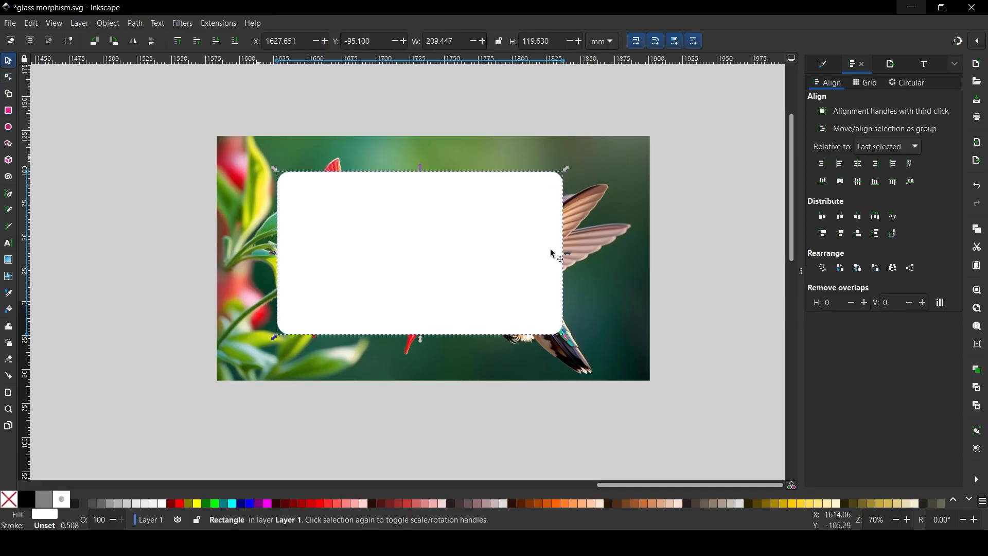
# Center the rounded rectangle horizontally and vertically on the hummingbird image
pyautogui.keyDown('shift'); pyautogui.click(619, 175); pyautogui.keyUp('shift')
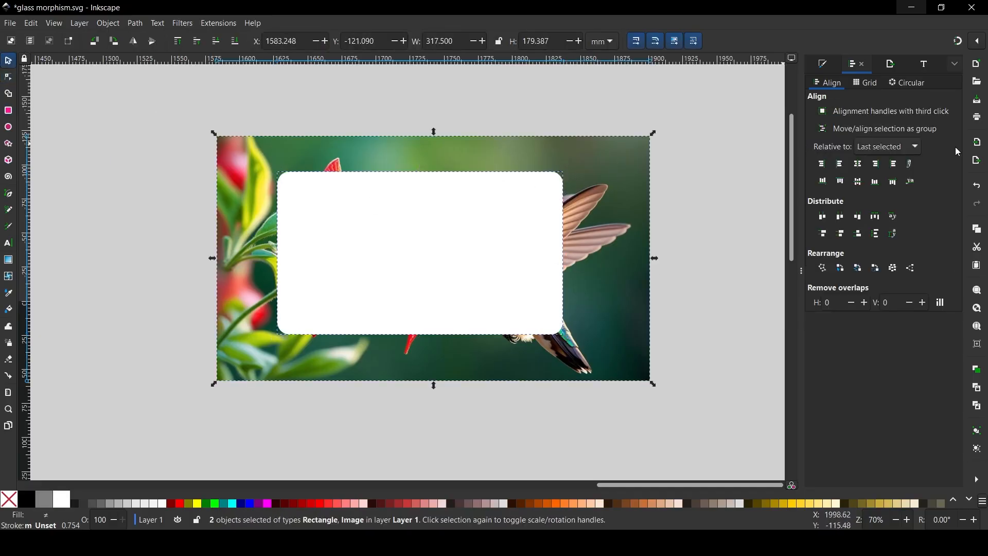
pyautogui.click(858, 163)
pyautogui.click(858, 182)
pyautogui.click(700, 212)
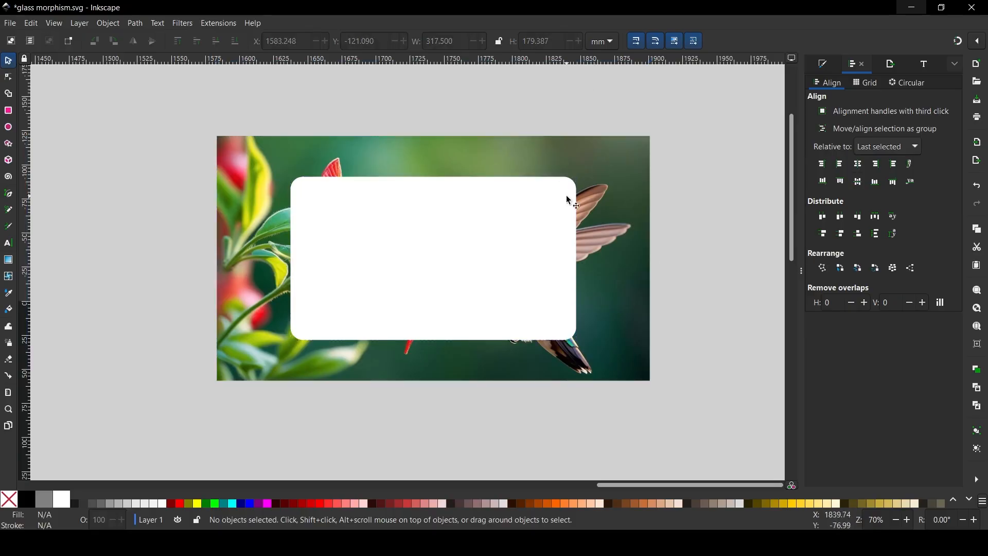
# Duplicate the hummingbird image and place the copy directly beneath the white rounded rectangle
pyautogui.click(597, 172)
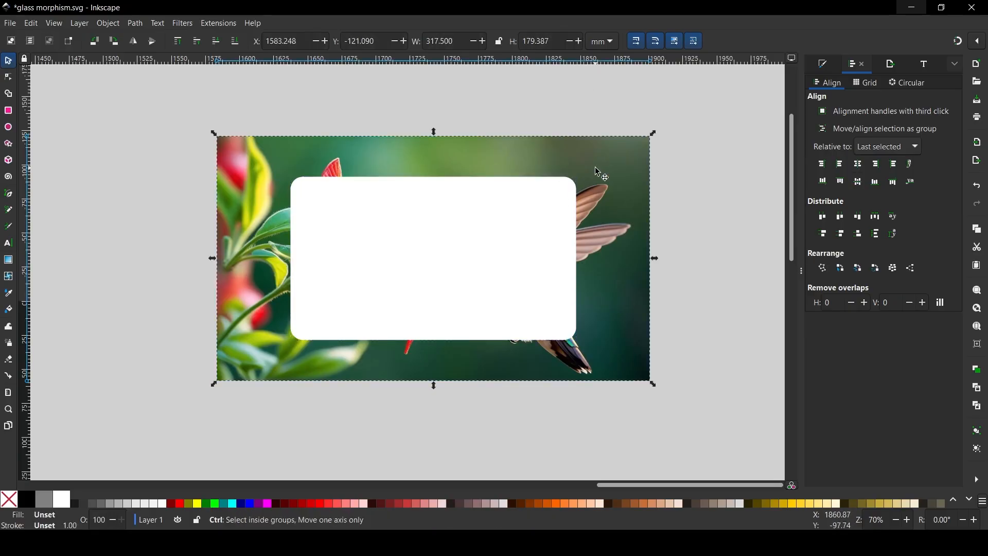
pyautogui.press('Home')
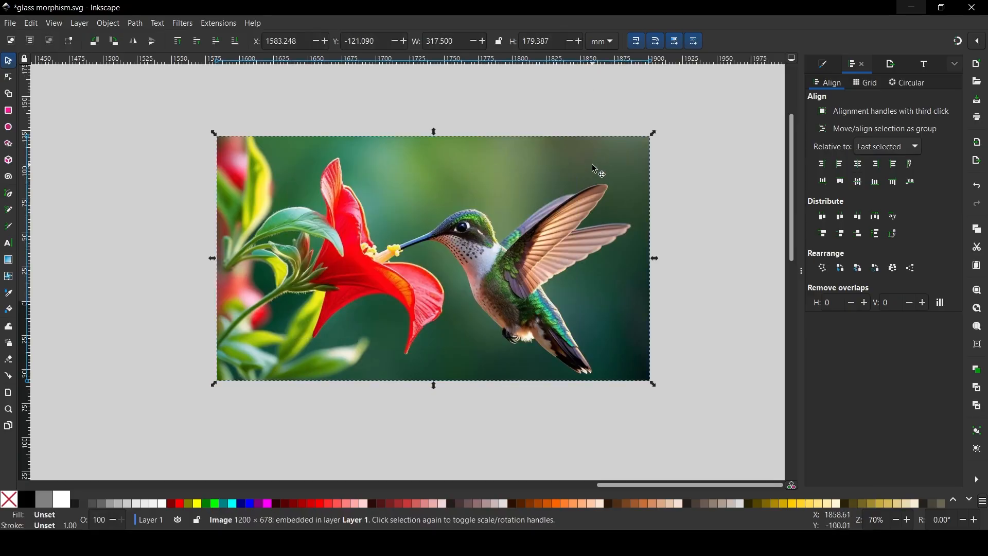
pyautogui.click(216, 42)
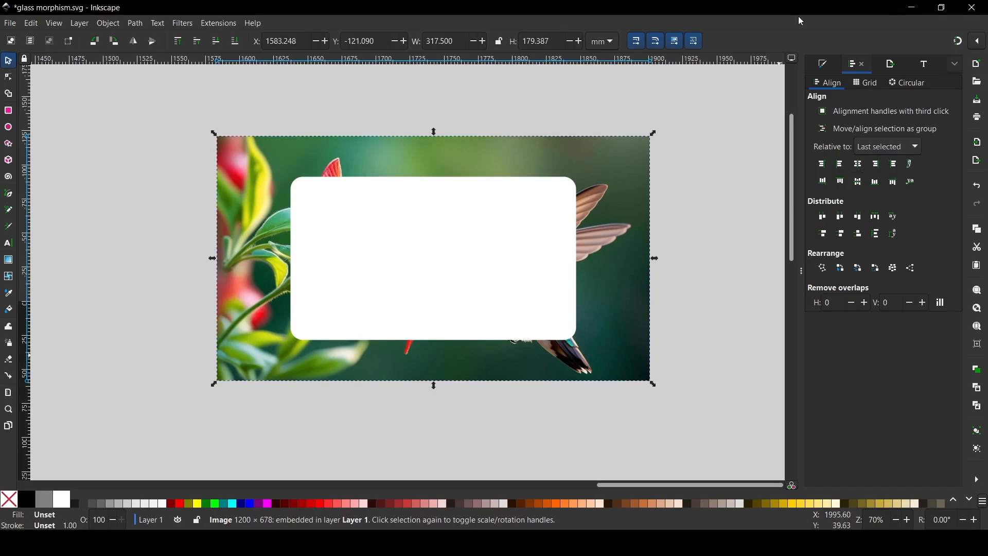
# Blur the duplicated hummingbird image to 25.8% and deselect it
pyautogui.hotkey('ctrl', 'shift', 'f')
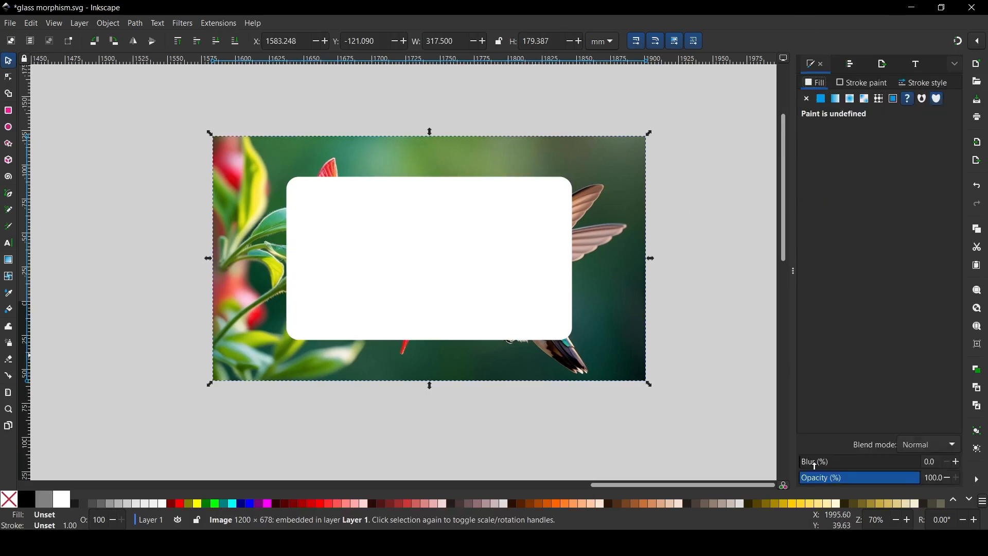
pyautogui.click(817, 463)
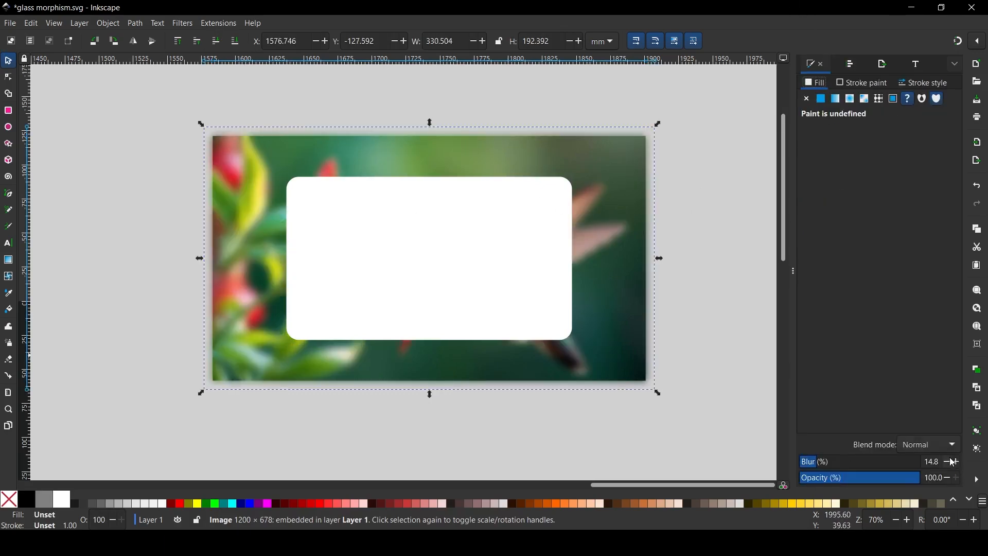
pyautogui.click(956, 462)
pyautogui.click(956, 462)
pyautogui.click(955, 461)
pyautogui.doubleClick(956, 461)
pyautogui.click(956, 462)
pyautogui.click(956, 462)
pyautogui.click(956, 461)
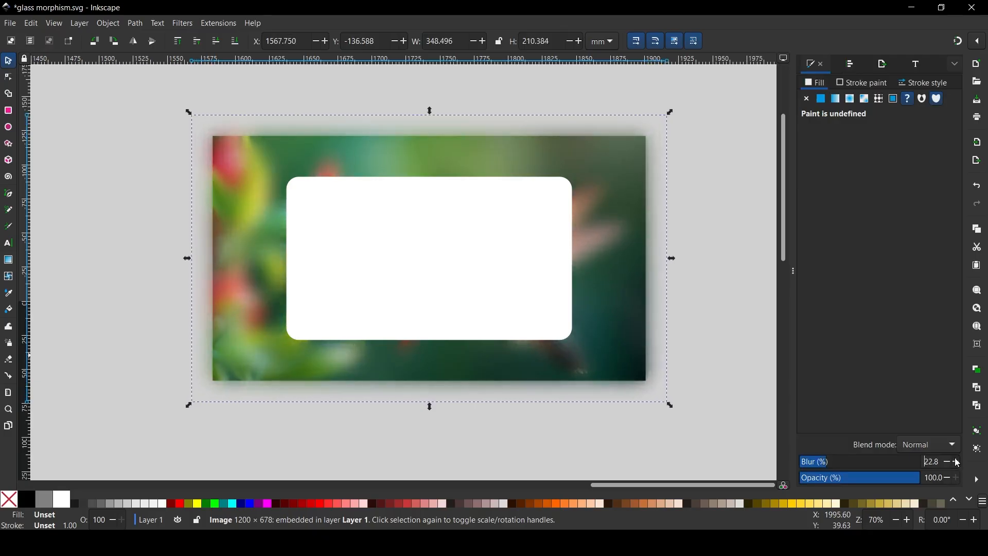
pyautogui.doubleClick(956, 461)
pyautogui.click(956, 461)
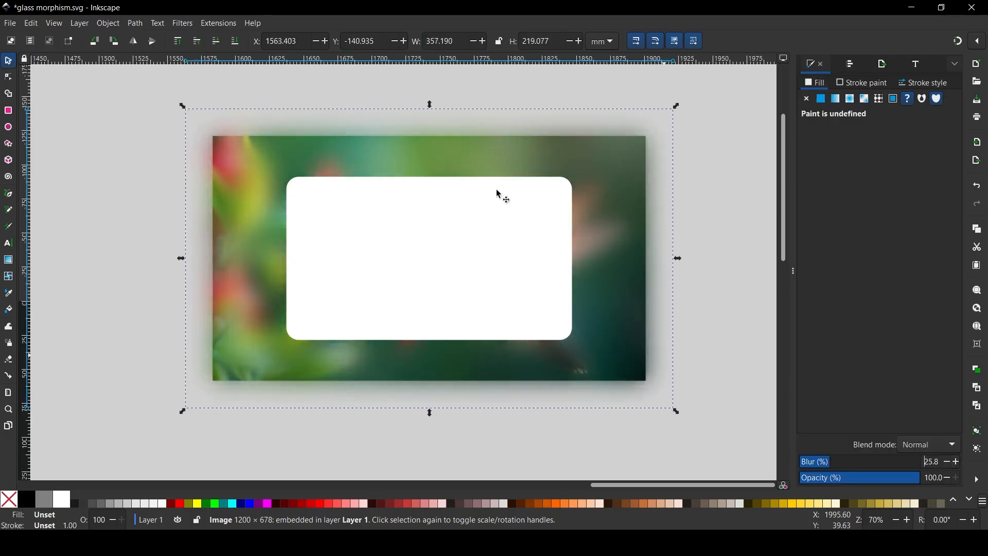
pyautogui.click(704, 159)
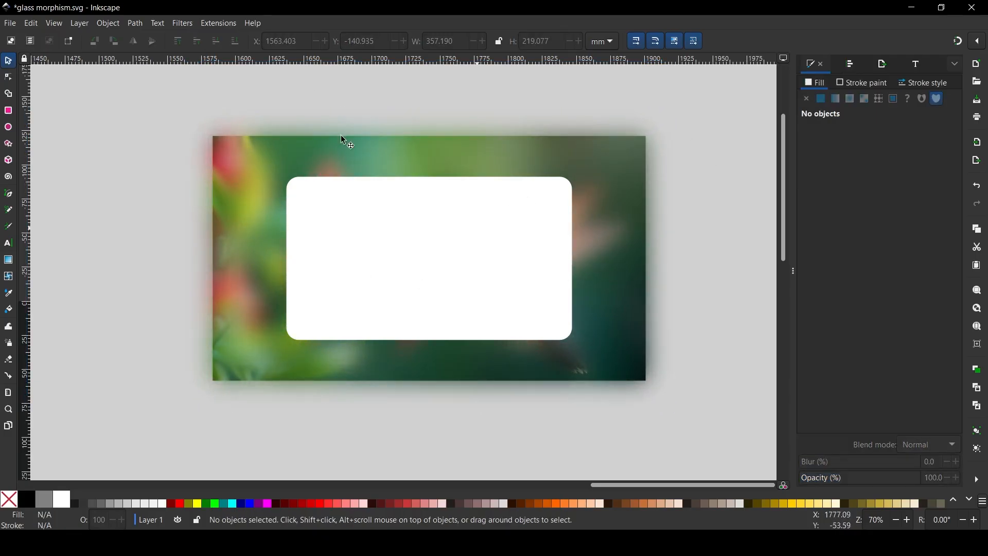
# Clip the blurred image copy to the shape of the white rounded rectangle
pyautogui.click(391, 206)
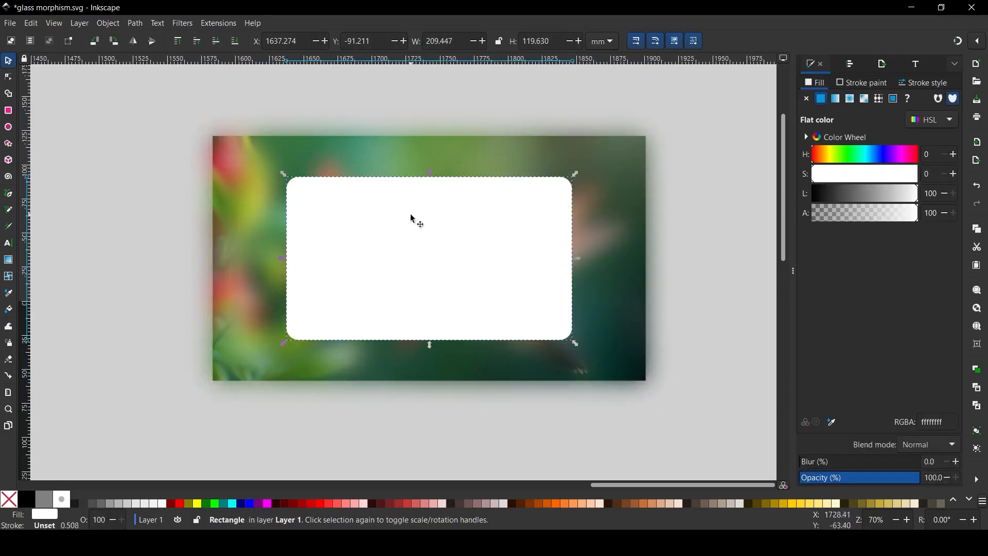
pyautogui.keyDown('shift'); pyautogui.click(615, 166); pyautogui.keyUp('shift')
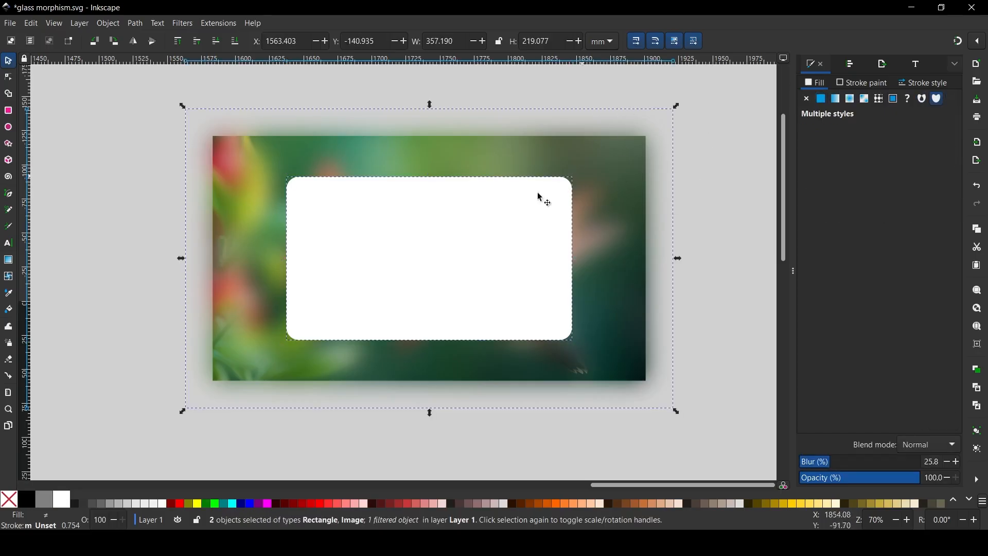
pyautogui.rightClick(484, 208)
pyautogui.click(525, 415)
pyautogui.press('Escape')
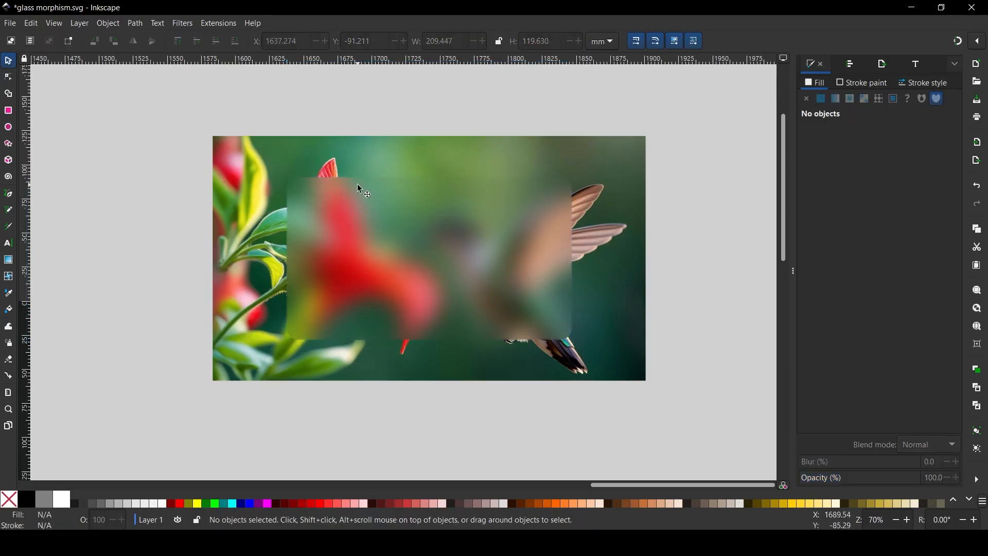
# Try moving the clipped blurred image away from the card area, and undo the move
pyautogui.moveTo(448, 277); pyautogui.dragTo(637, 340)
pyautogui.hotkey('ctrl', 'z')
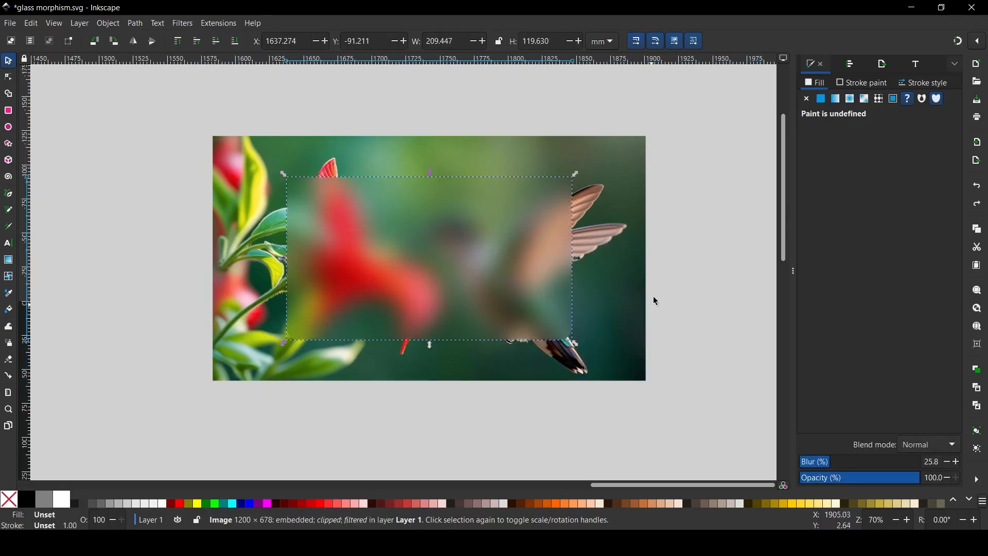
pyautogui.click(692, 142)
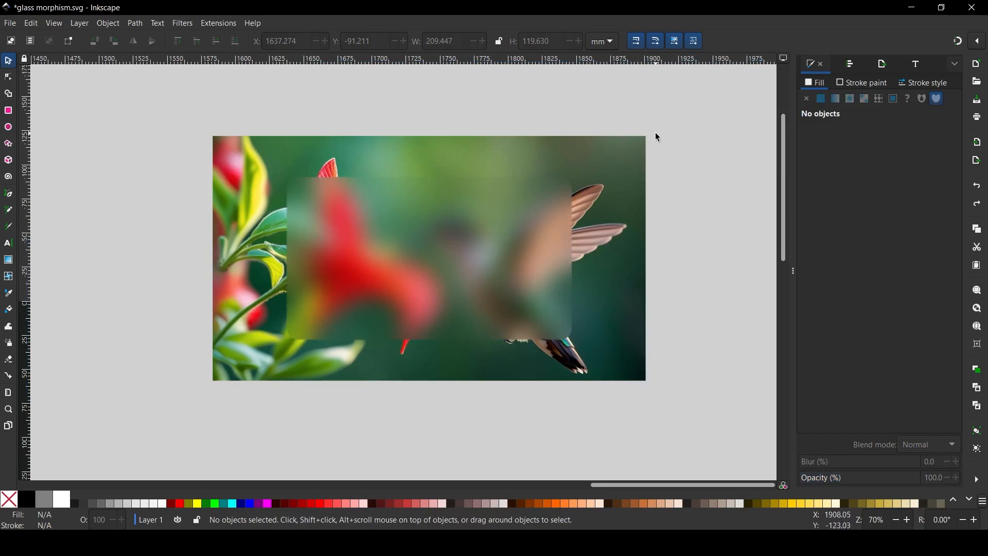
pyautogui.hscroll(3, 693, 248)
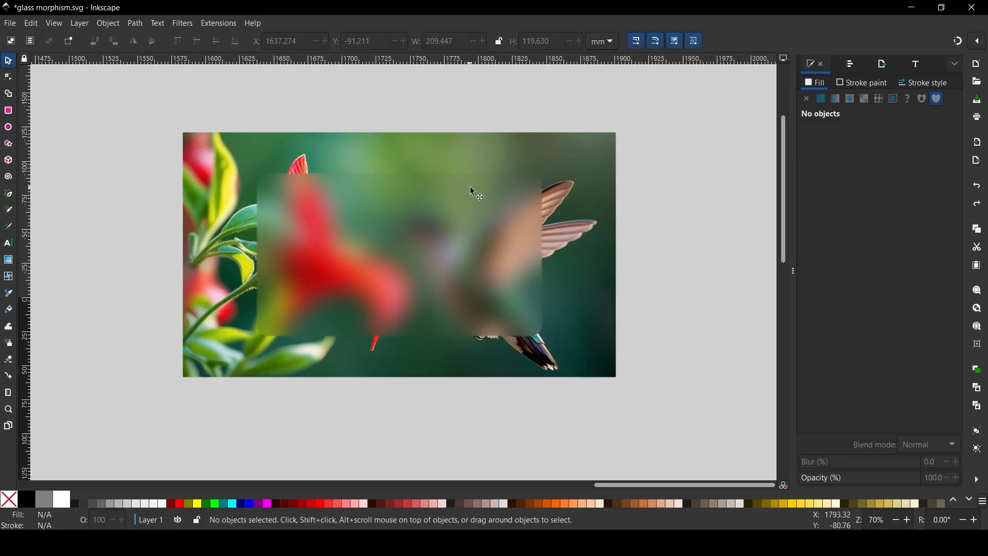
# Undo the clipping so the white rounded rectangle and the full blurred image are separate objects again
pyautogui.rightClick(474, 464)
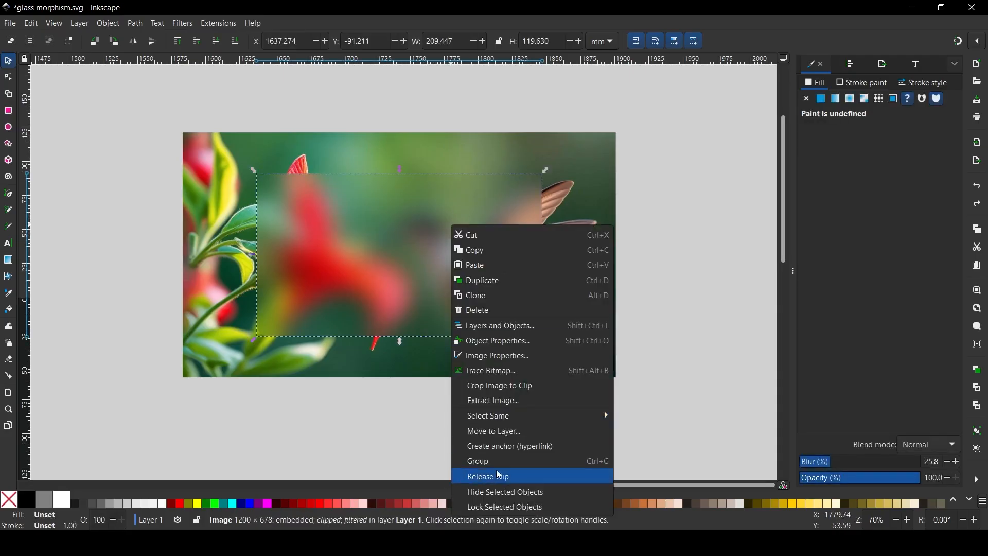
pyautogui.click(497, 474)
pyautogui.hotkey('ctrl', 'z')
pyautogui.hotkey('ctrl', 'z')
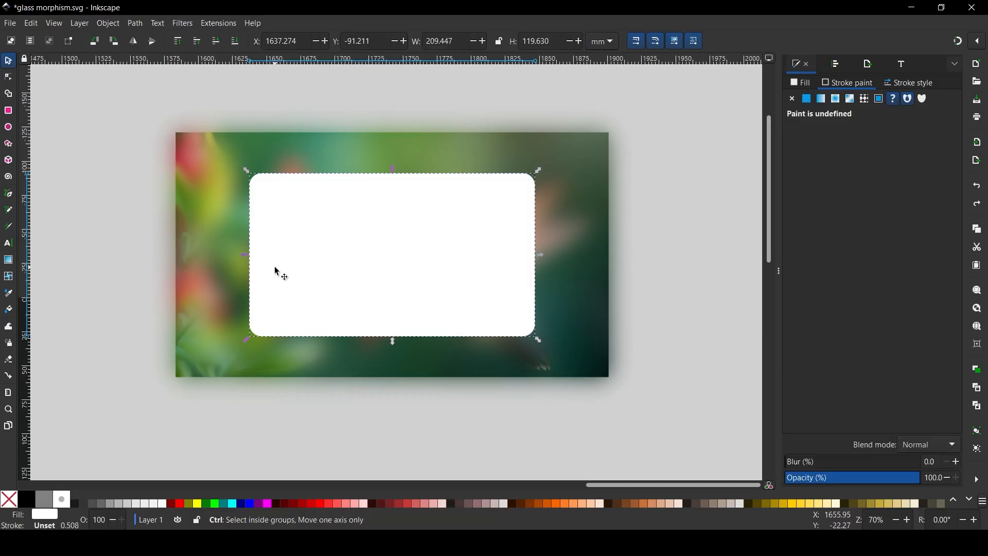
# Duplicate the white rounded rectangle and move the copy onto the empty canvas beside the image
pyautogui.hotkey('ctrl', 'd')
pyautogui.press('space')
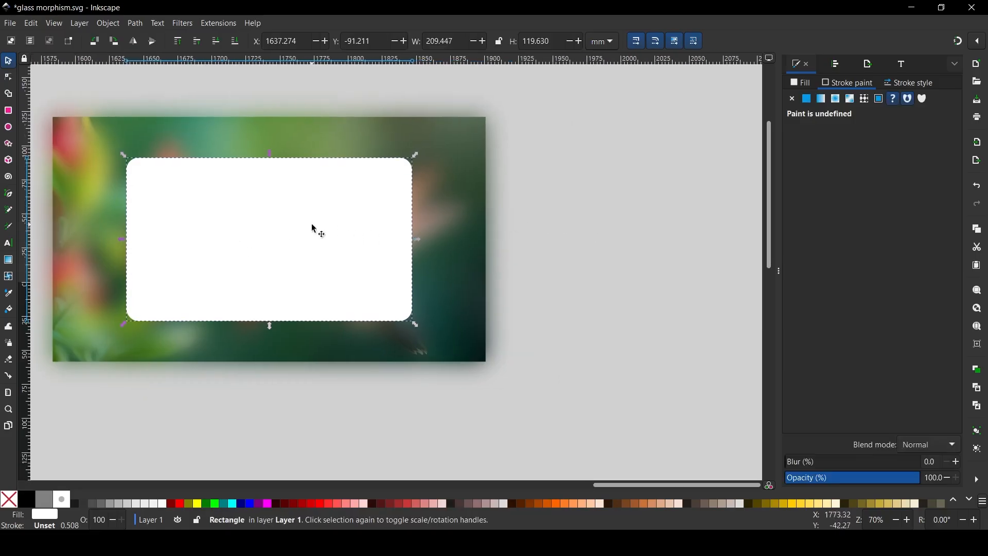
pyautogui.moveTo(316, 230); pyautogui.dragTo(637, 235)
pyautogui.press('space')
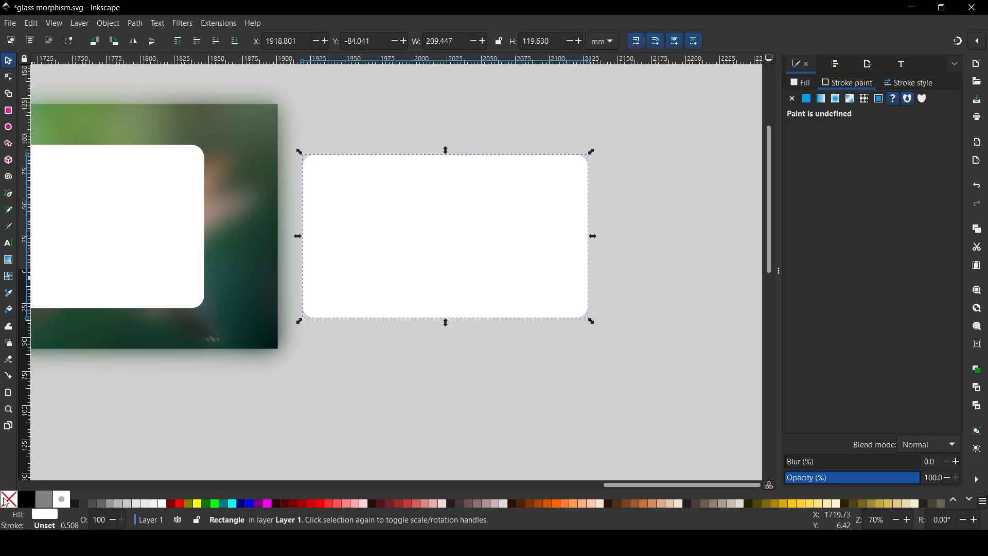
# Remove the copied rectangle's fill and give it a white stroke with a linear gradient
pyautogui.keyDown('shift'); pyautogui.click(61, 499); pyautogui.keyUp('shift')
pyautogui.click(11, 503)
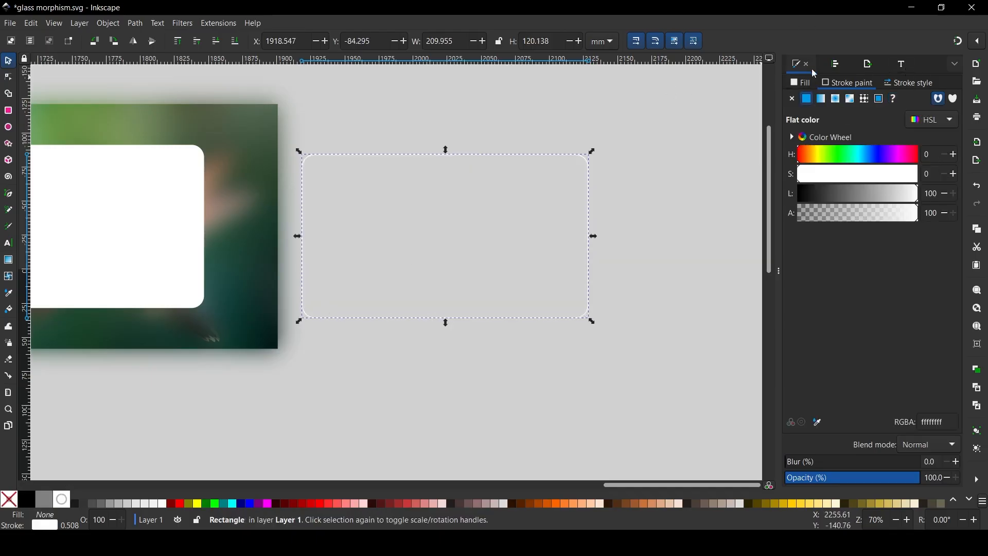
pyautogui.click(824, 105)
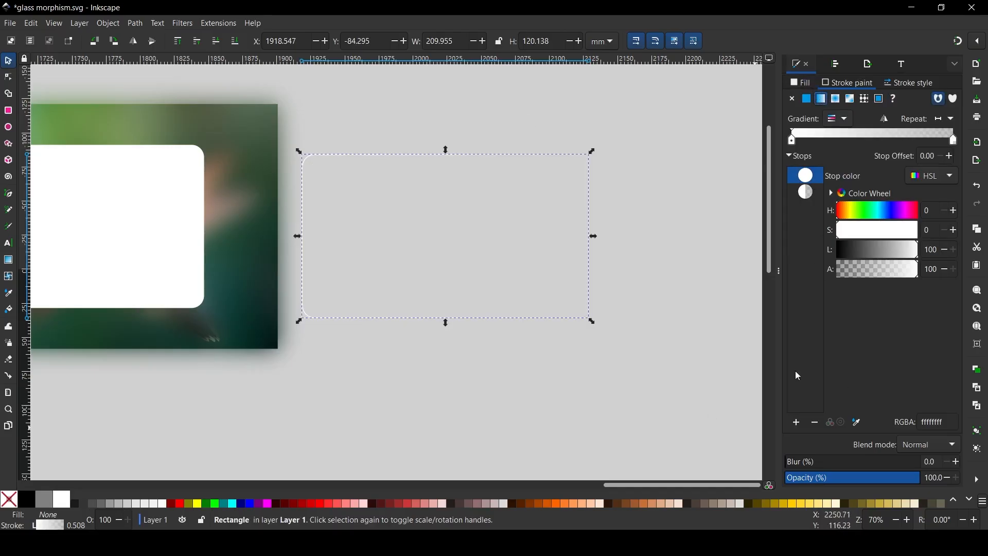
# Add two intermediate stops to the stroke gradient, at offsets 0.50 and 0.75
pyautogui.click(797, 422)
pyautogui.click(797, 422)
pyautogui.click(797, 421)
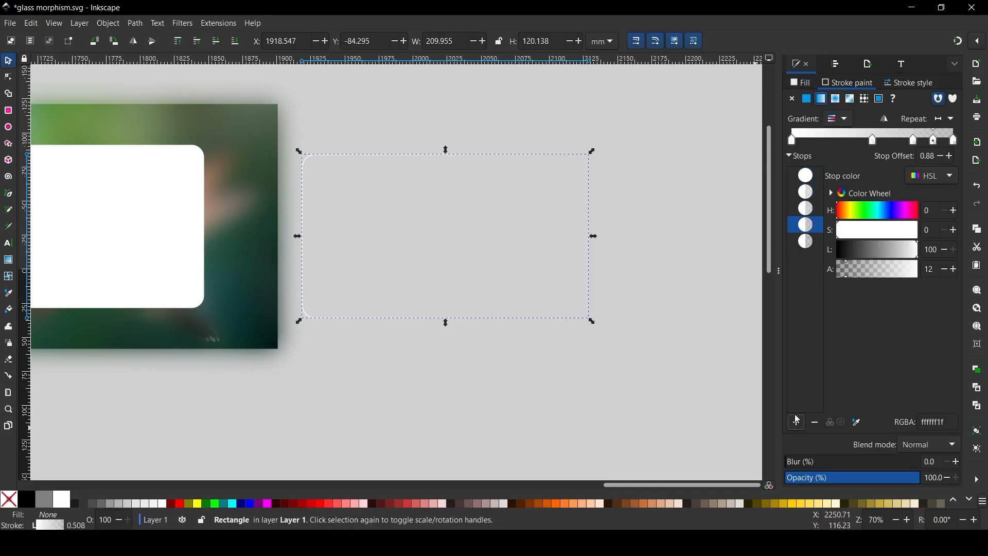
pyautogui.click(816, 424)
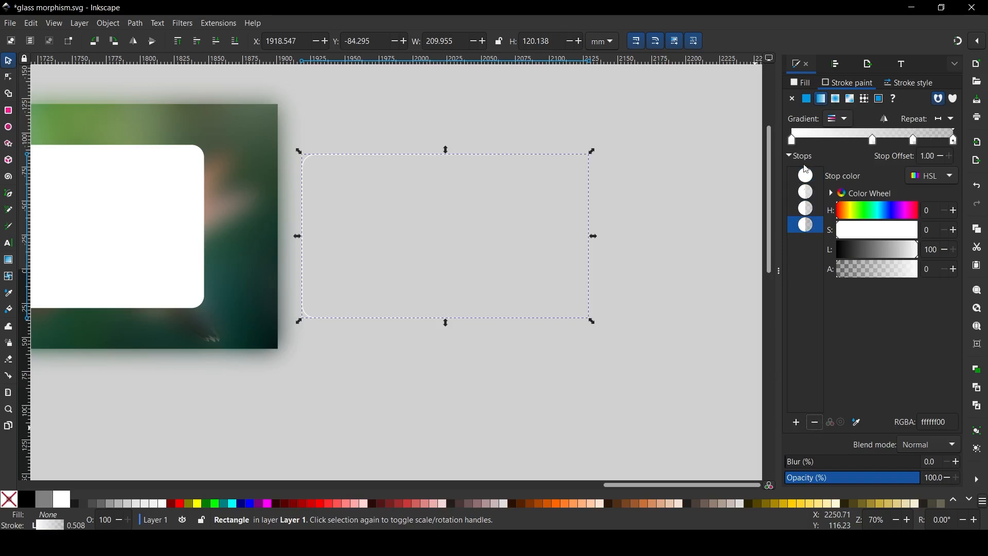
pyautogui.click(797, 423)
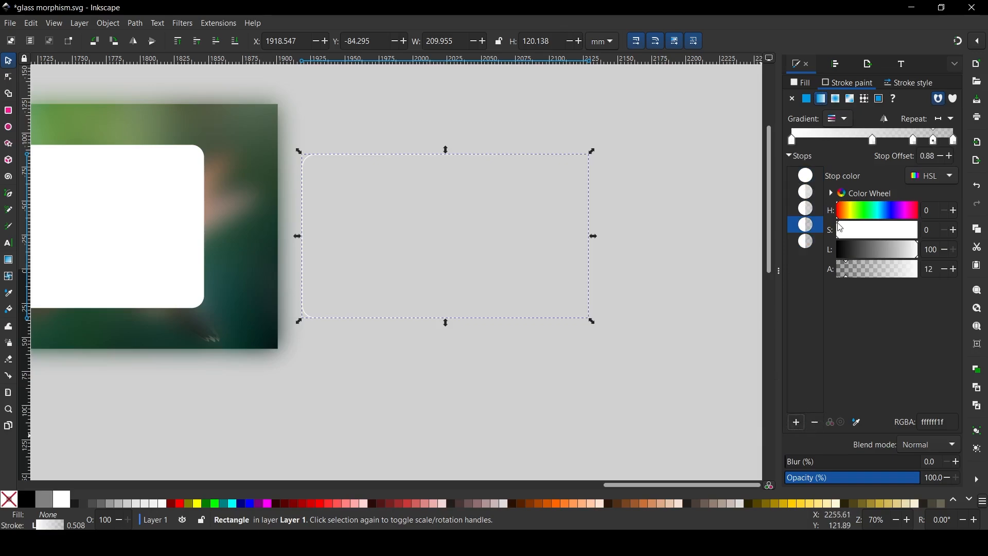
pyautogui.click(816, 424)
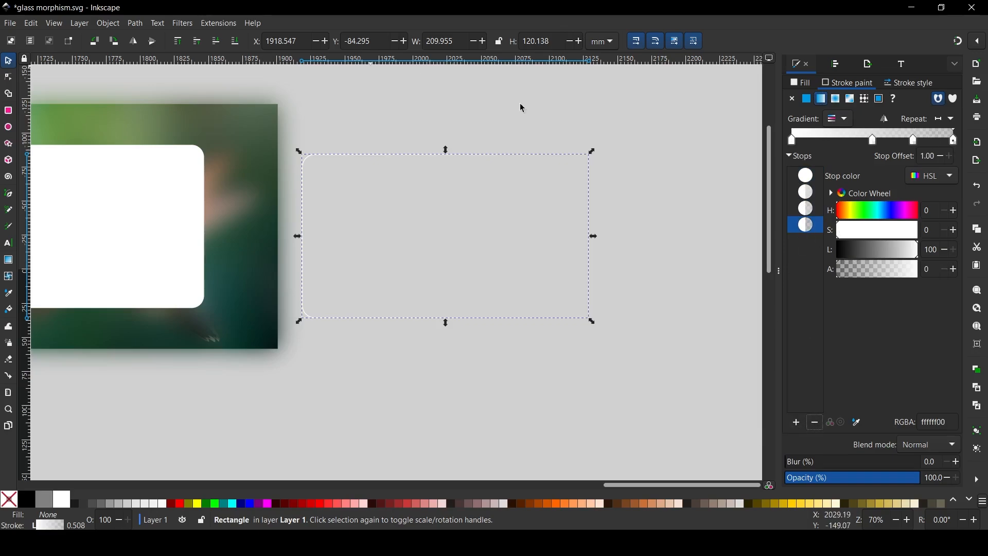
# Make the stroke gradient's second stop transparent and set the third stop's alpha to 100
pyautogui.click(806, 176)
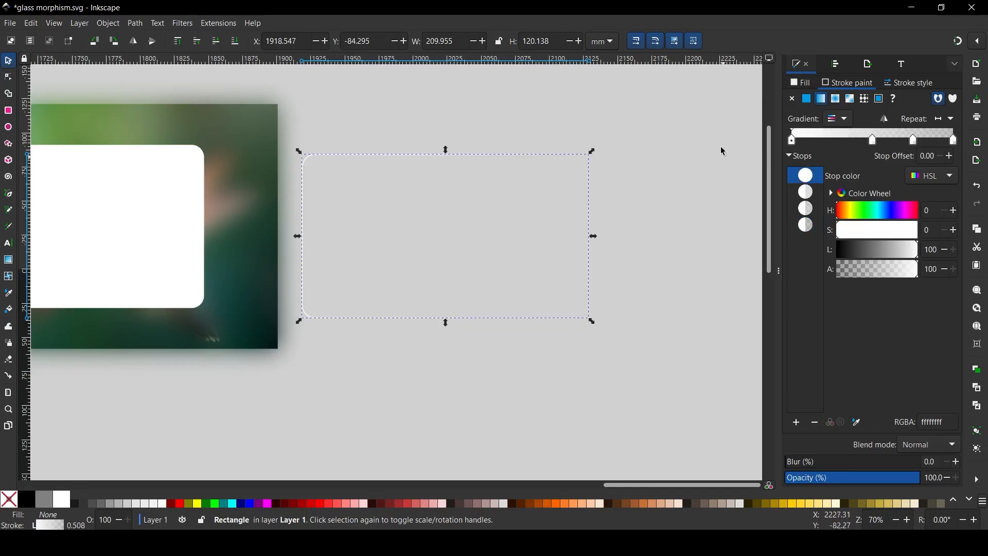
pyautogui.click(798, 194)
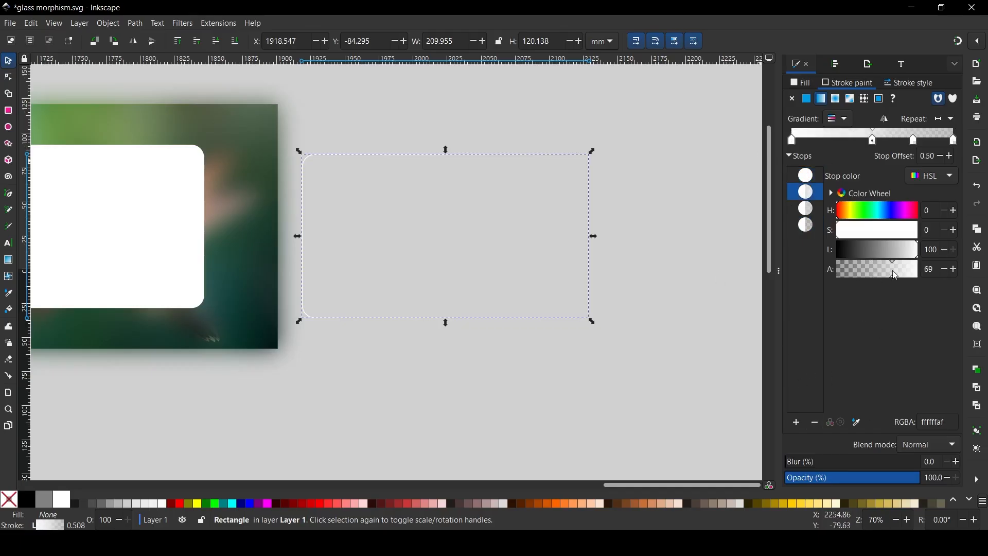
pyautogui.click(806, 208)
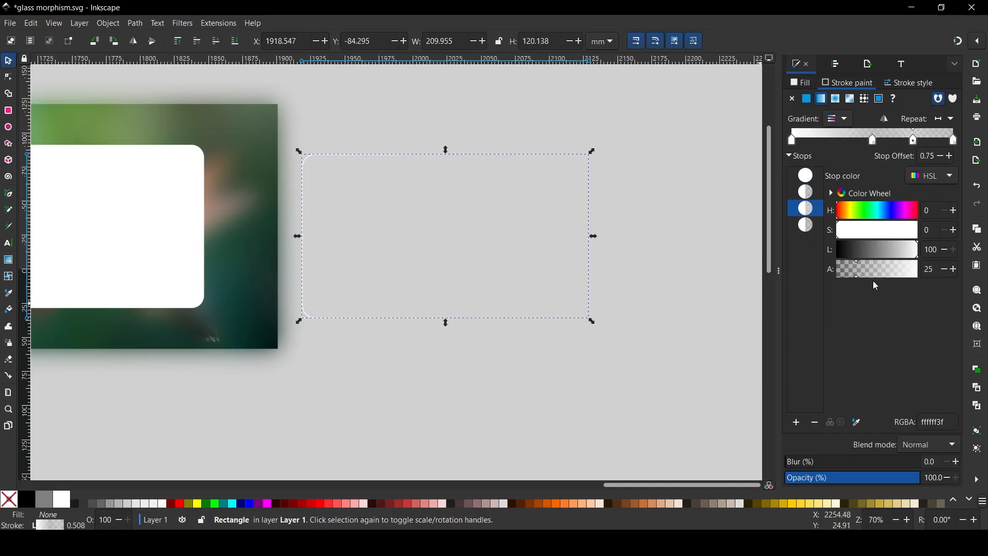
pyautogui.moveTo(865, 275); pyautogui.dragTo(921, 272)
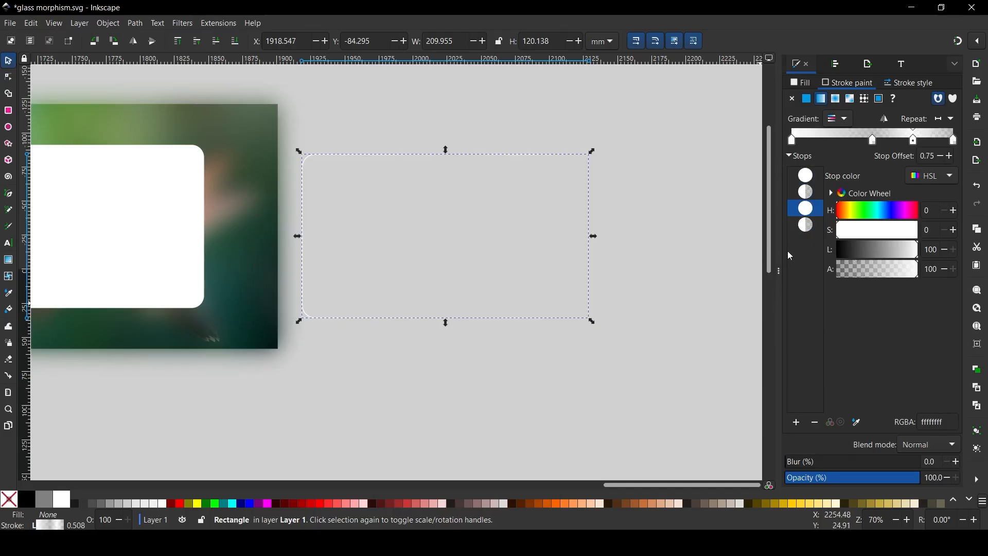
pyautogui.click(807, 225)
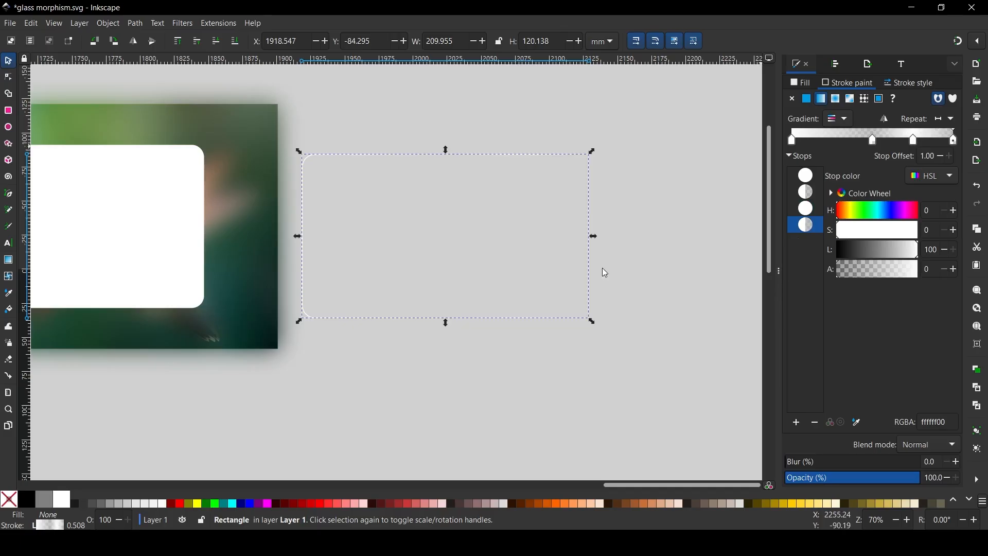
# Angle the outline's stroke gradient diagonally, from near the rectangle's upper-left corner to about two-thirds along its bottom edge
pyautogui.press('g')
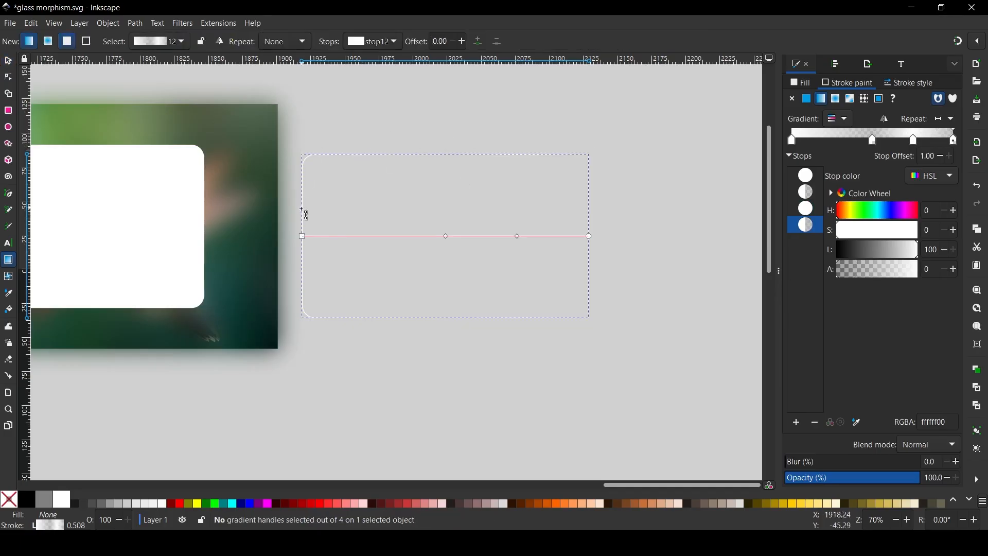
pyautogui.moveTo(303, 236); pyautogui.dragTo(319, 153)
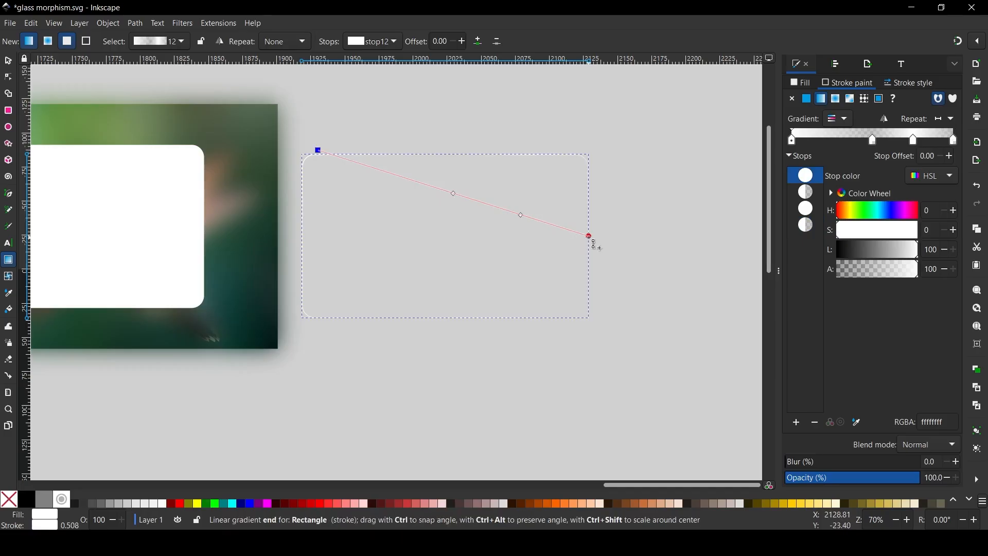
pyautogui.moveTo(505, 353); pyautogui.dragTo(499, 319)
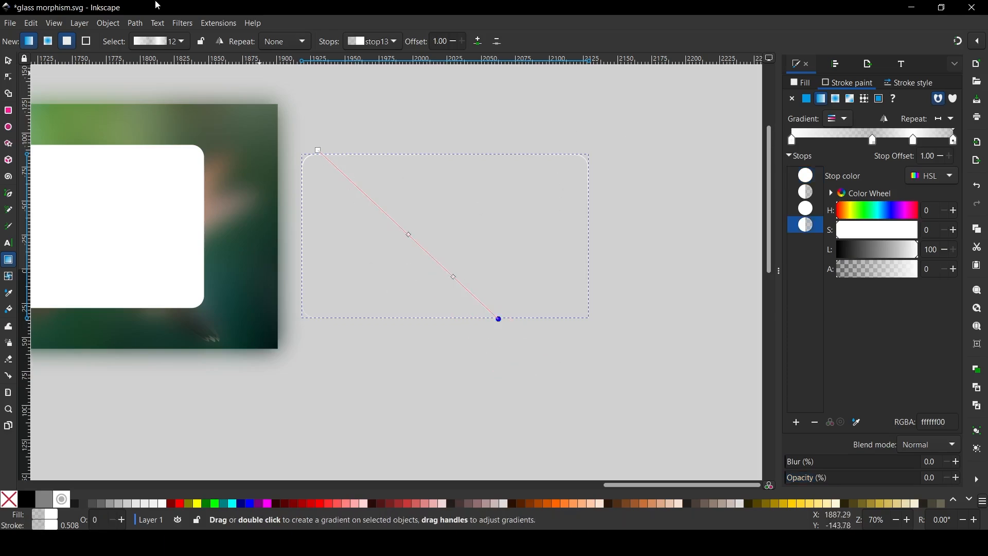
pyautogui.click(8, 61)
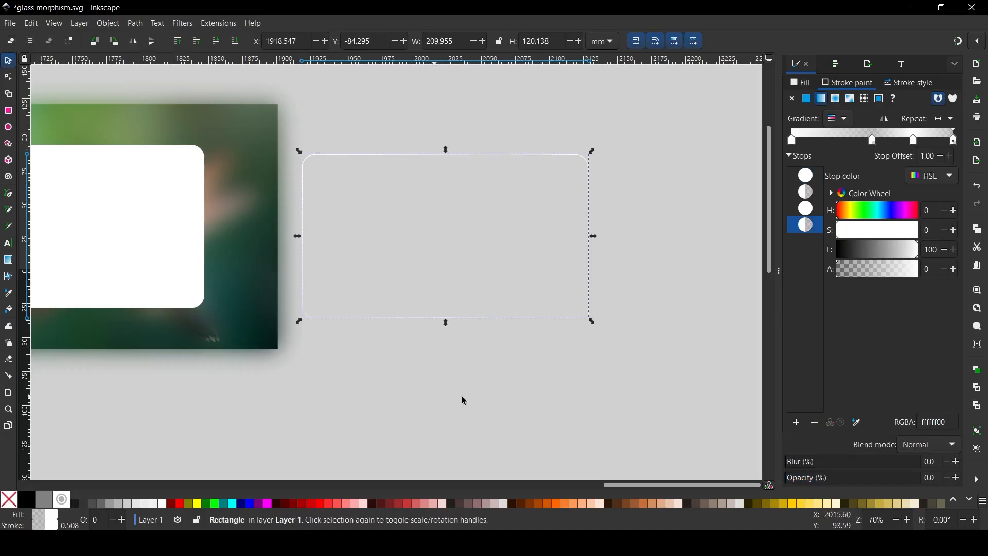
# Duplicate the white rounded rectangle, place the copy below the gradient outline, and fill the copy with black
pyautogui.moveTo(461, 400); pyautogui.dragTo(612, 400)
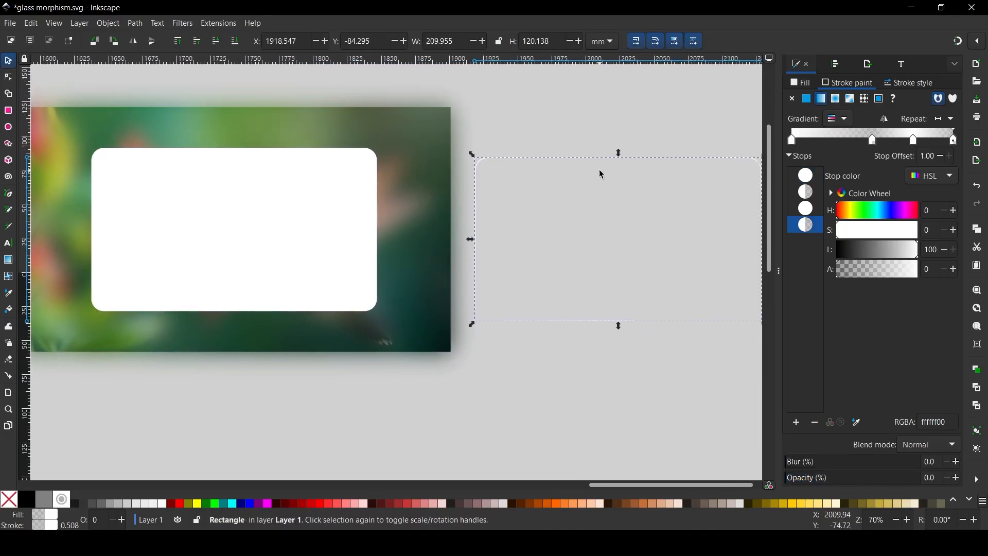
pyautogui.click(259, 169)
pyautogui.press('ctrl')
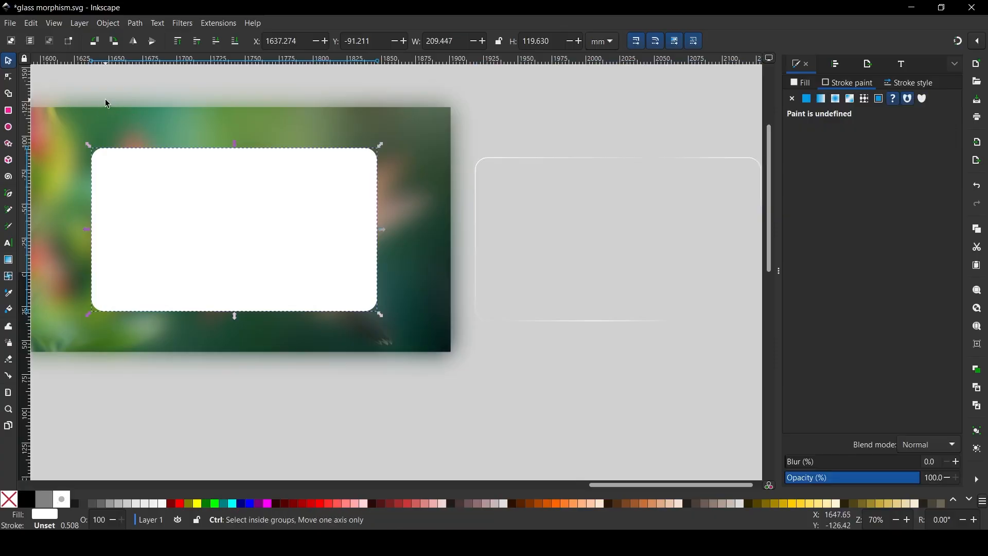
pyautogui.scroll(-1, 106, 104)
pyautogui.moveTo(267, 172); pyautogui.dragTo(500, 335)
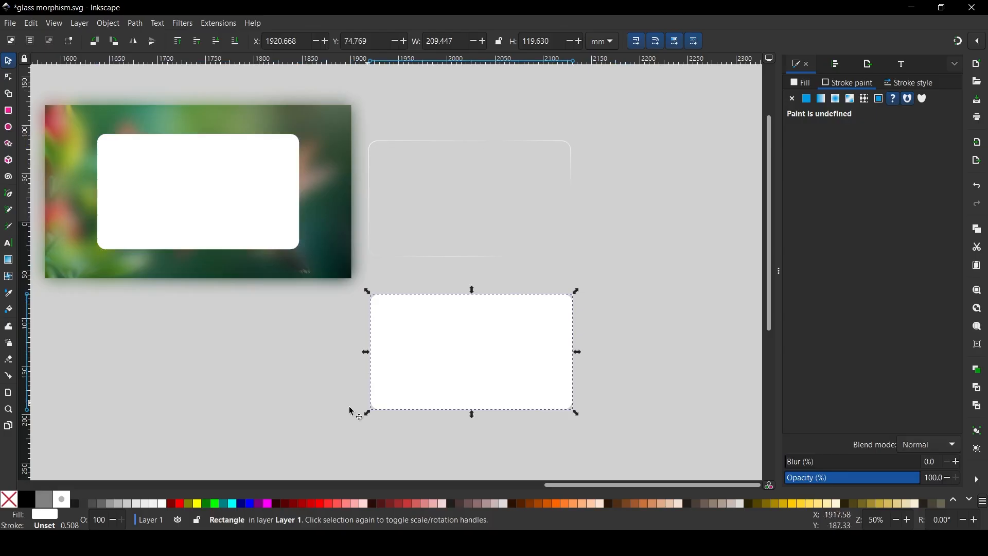
pyautogui.click(39, 501)
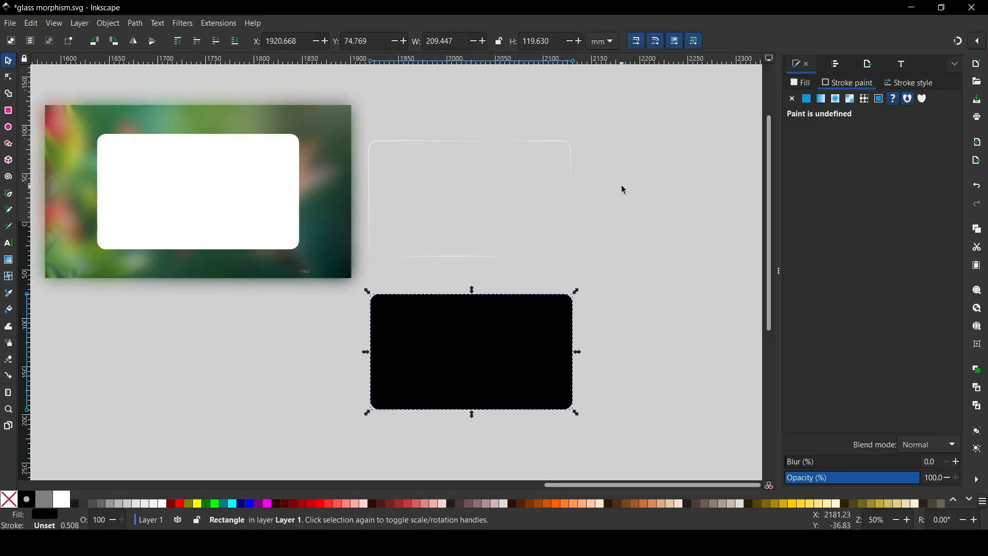
# Apply an inner Drop Shadow filter with zero offsets to the black rectangle and reduce its blur to 24.2%
pyautogui.click(184, 24)
pyautogui.moveTo(286, 277)
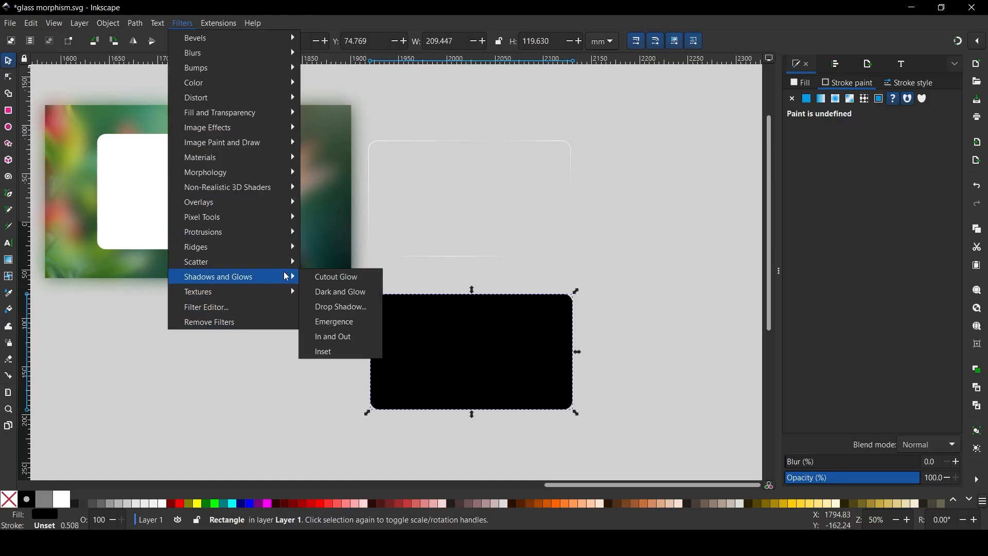
pyautogui.click(350, 307)
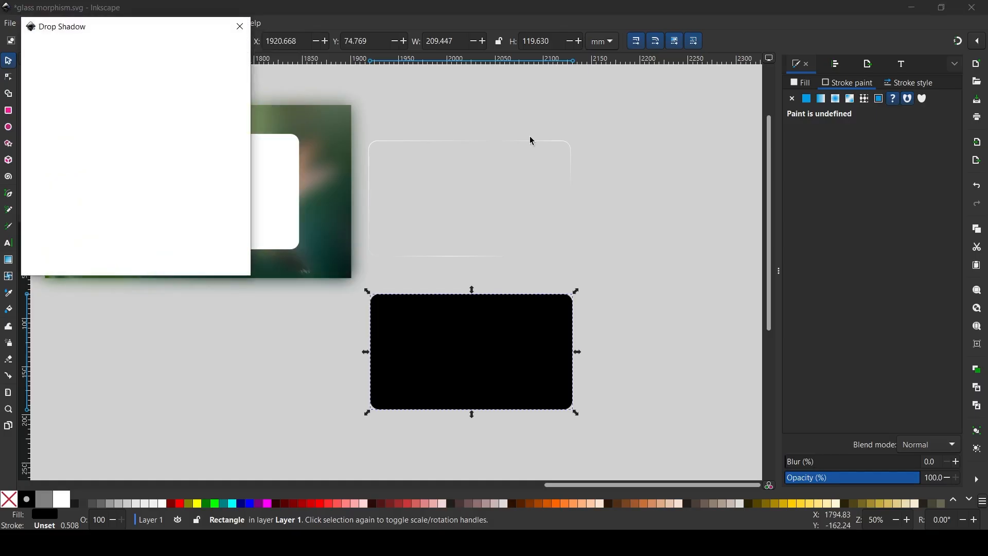
pyautogui.moveTo(156, 30); pyautogui.dragTo(787, 48)
pyautogui.click(698, 263)
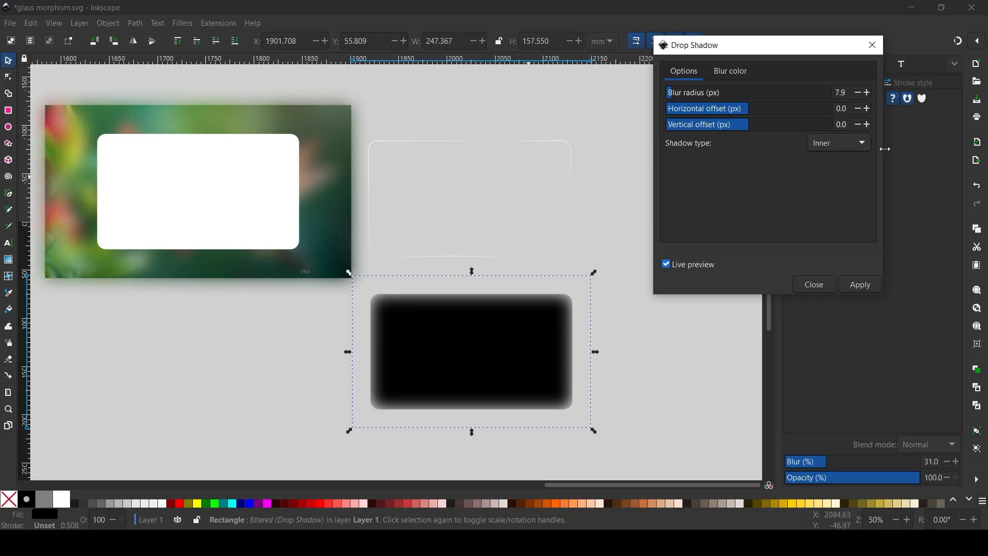
pyautogui.click(856, 146)
pyautogui.click(855, 146)
pyautogui.click(871, 286)
pyautogui.click(808, 284)
pyautogui.moveTo(821, 467)
pyautogui.mouseDown()
pyautogui.moveTo(806, 466)
pyautogui.moveTo(846, 464)
pyautogui.moveTo(807, 466)
pyautogui.moveTo(818, 467)
pyautogui.mouseUp()
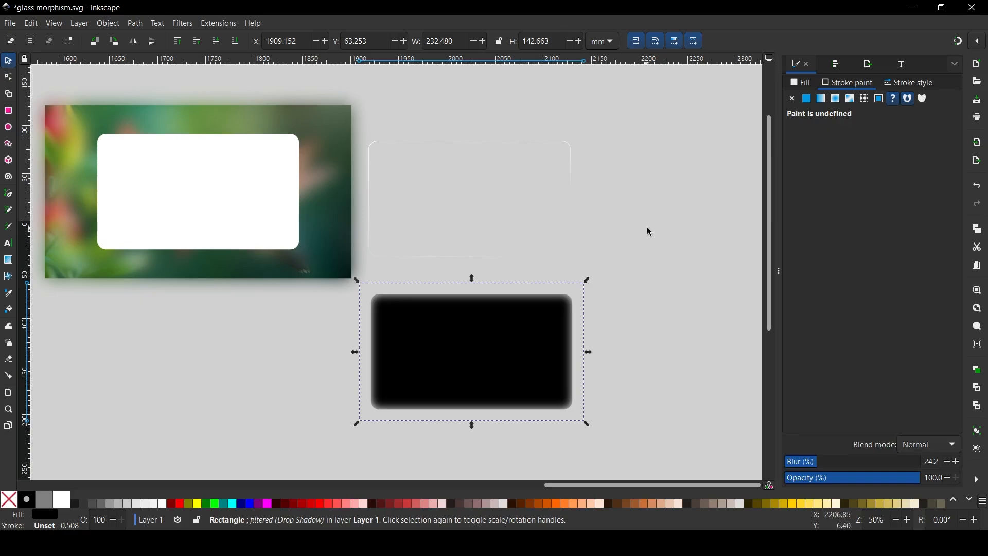
# Duplicate the glow-edged black rectangle and move the copy onto the empty canvas far to the right
pyautogui.moveTo(650, 231); pyautogui.dragTo(408, 213)
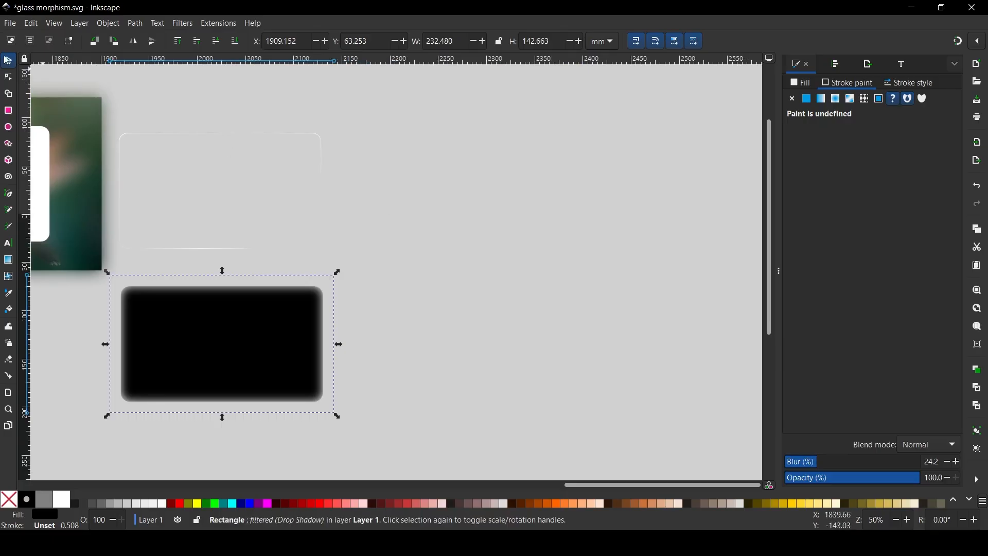
pyautogui.click(260, 343)
pyautogui.press('ctrl')
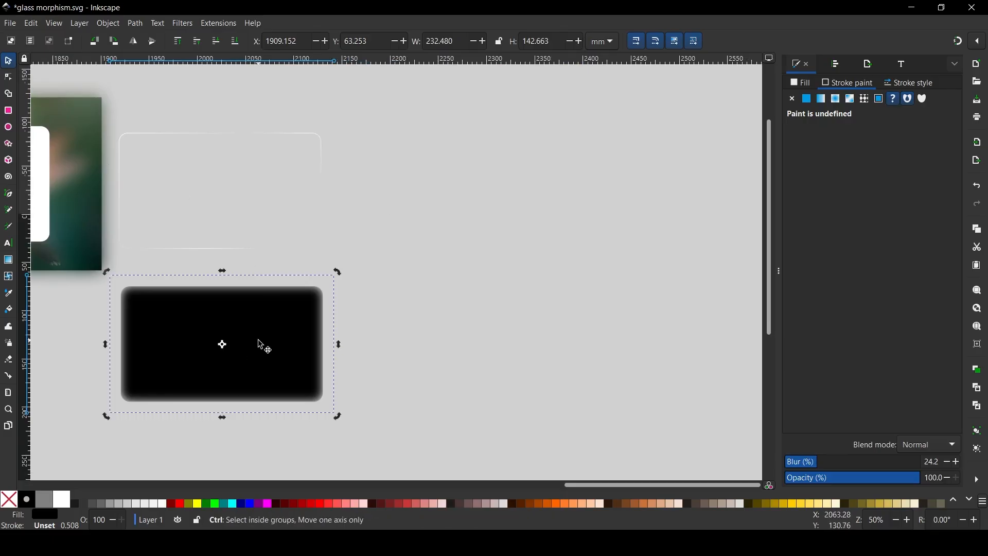
pyautogui.hotkey('ctrl', 'd')
pyautogui.moveTo(261, 345); pyautogui.dragTo(675, 223)
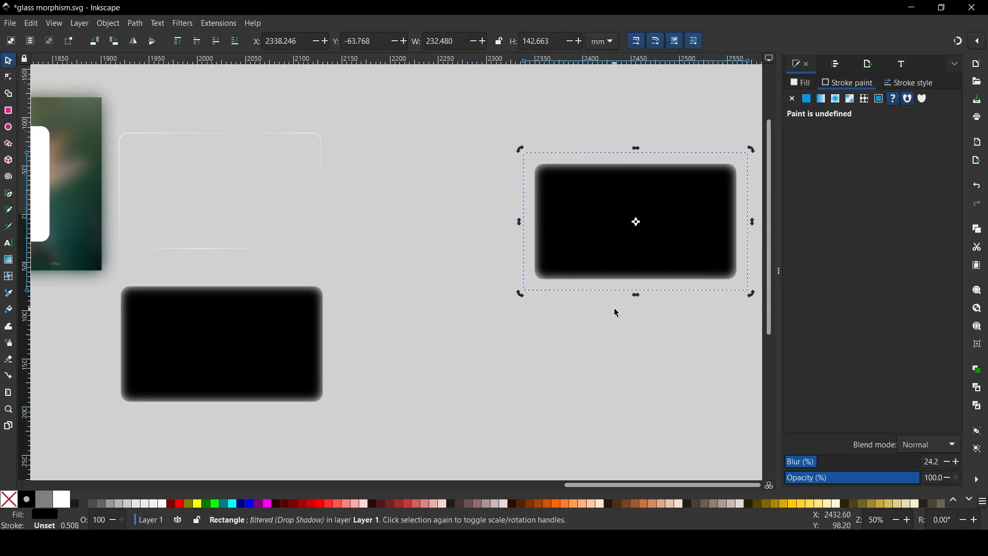
pyautogui.press('space')
pyautogui.moveTo(313, 180); pyautogui.dragTo(415, 218)
# Draw an olive rectangle about 493 by 303 mm around the copied black rectangle and send it to the back
pyautogui.click(10, 110)
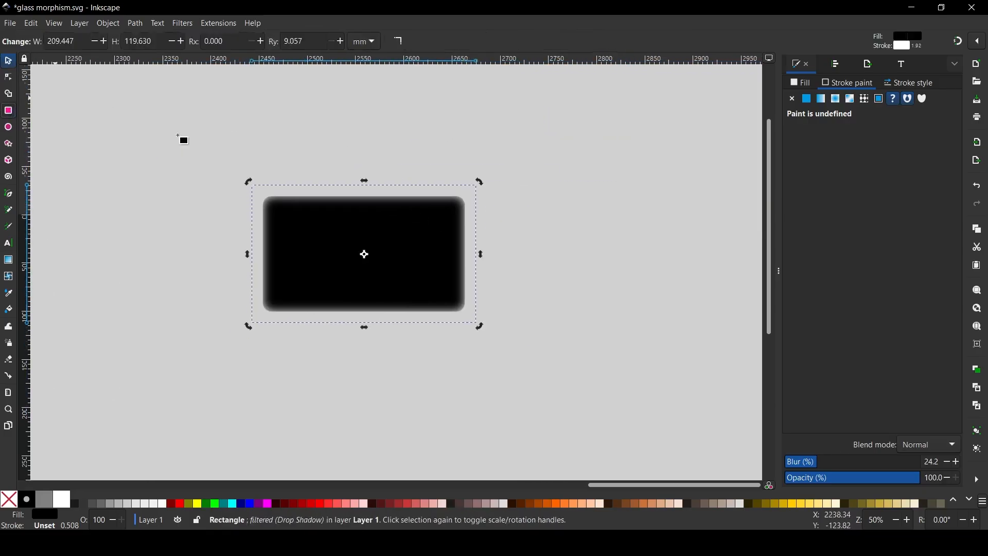
pyautogui.moveTo(140, 116)
pyautogui.mouseDown()
pyautogui.moveTo(588, 412)
pyautogui.moveTo(615, 407)
pyautogui.mouseUp()
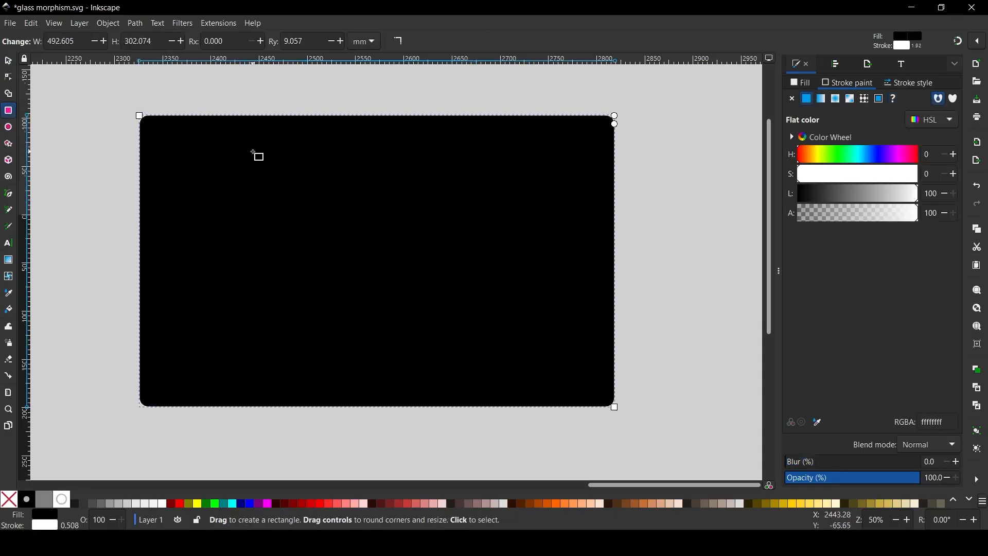
pyautogui.click(8, 61)
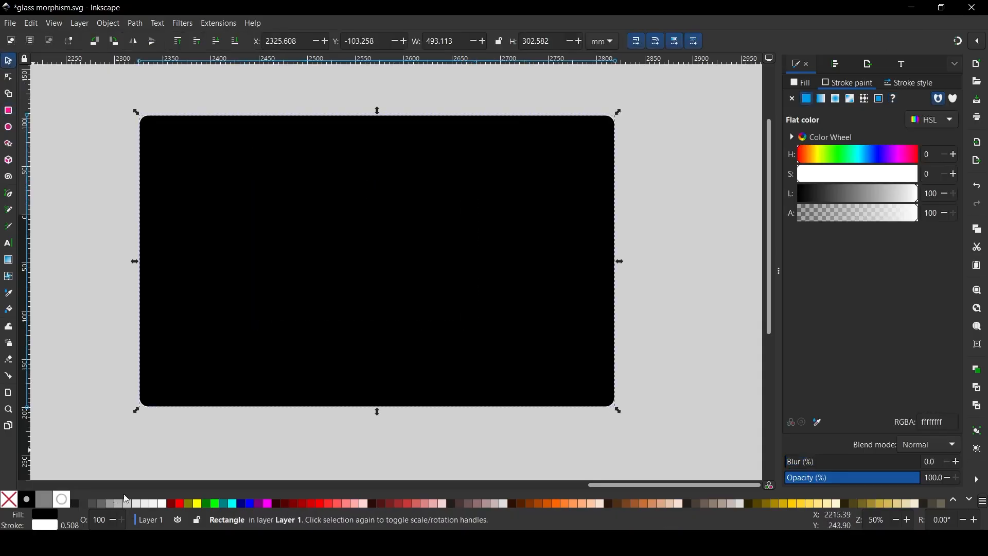
pyautogui.click(189, 504)
pyautogui.moveTo(566, 294)
pyautogui.mouseDown()
pyautogui.moveTo(562, 302)
pyautogui.moveTo(565, 292)
pyautogui.mouseUp()
pyautogui.click(234, 41)
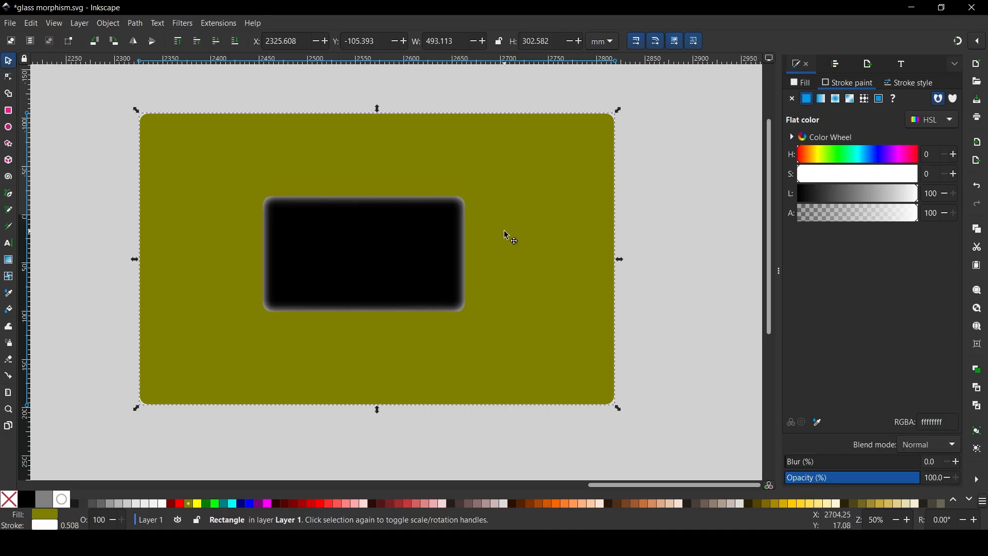
pyautogui.moveTo(505, 235); pyautogui.dragTo(499, 221)
pyautogui.press('space')
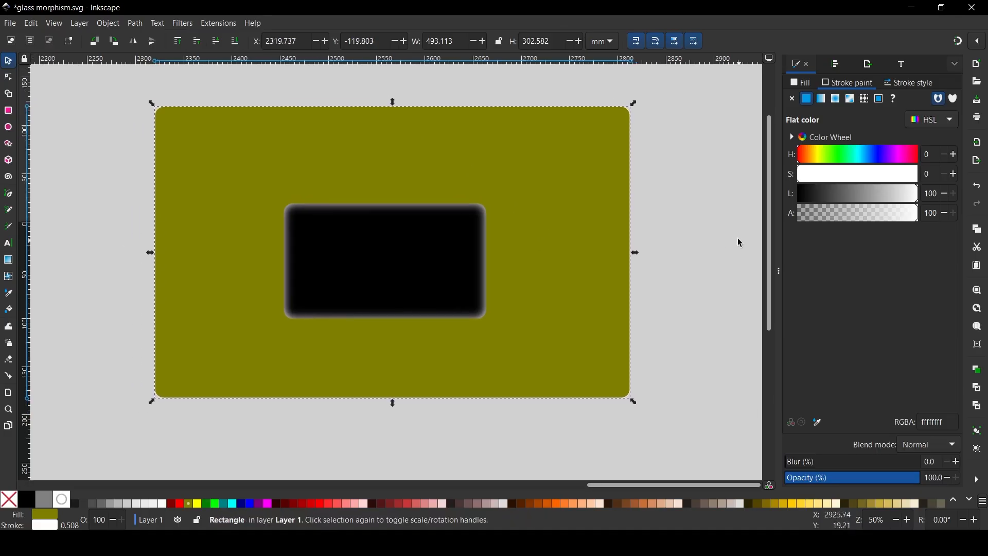
# Try a lightening blend mode on the black rectangle so only its white edge glow shows over the olive background
pyautogui.click(738, 239)
pyautogui.click(374, 256)
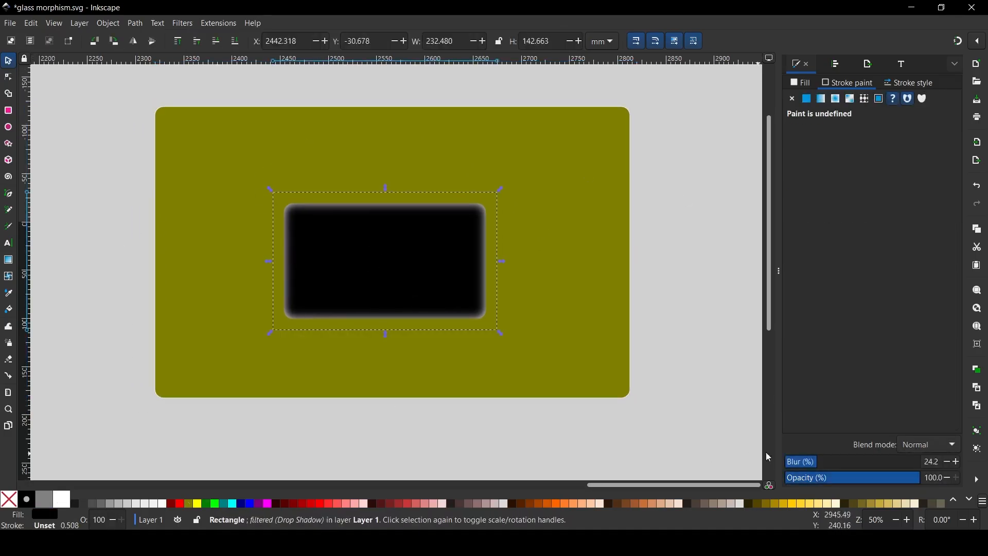
pyautogui.click(946, 450)
pyautogui.scroll(-4, 903, 452)
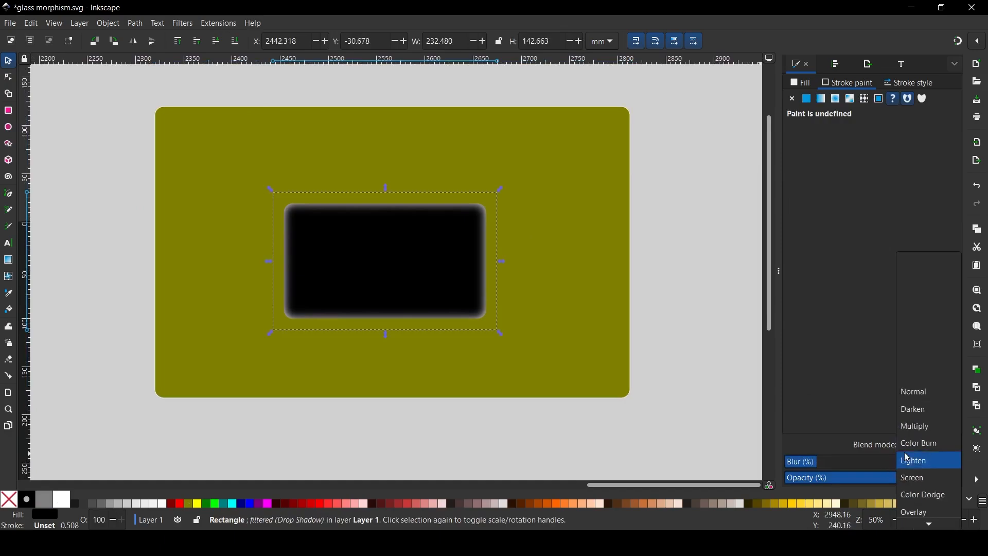
pyautogui.click(694, 157)
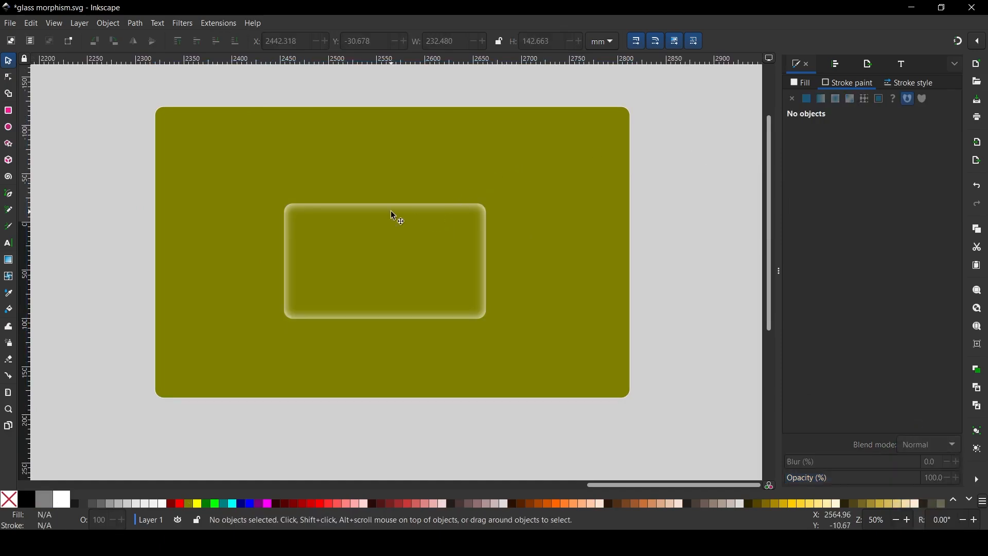
# Examine the white inner glow along the edges and corners of the blended rectangle
pyautogui.scroll(2, 391, 211)
pyautogui.scroll(-1, 400, 177)
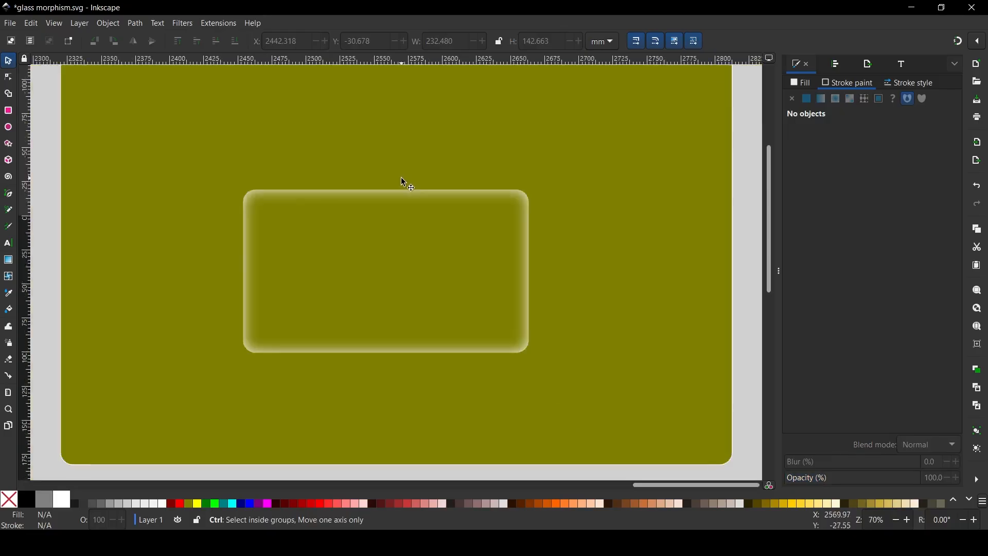
pyautogui.scroll(-1, 393, 238)
pyautogui.scroll(4, 530, 192)
pyautogui.scroll(-2, 439, 230)
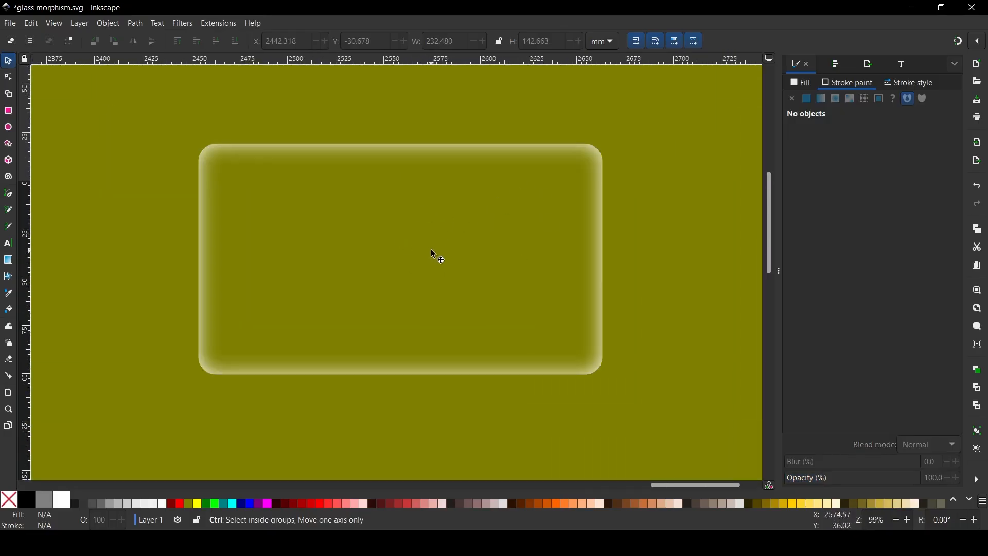
pyautogui.scroll(1, 585, 155)
pyautogui.scroll(-4, 633, 147)
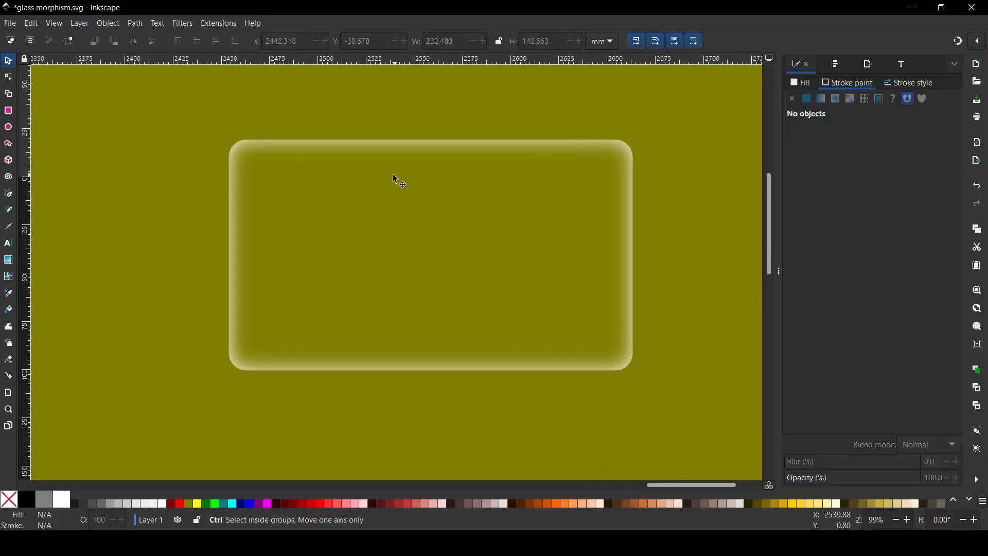
pyautogui.scroll(4, 461, 202)
pyautogui.scroll(-2, 207, 360)
pyautogui.scroll(2, 600, 271)
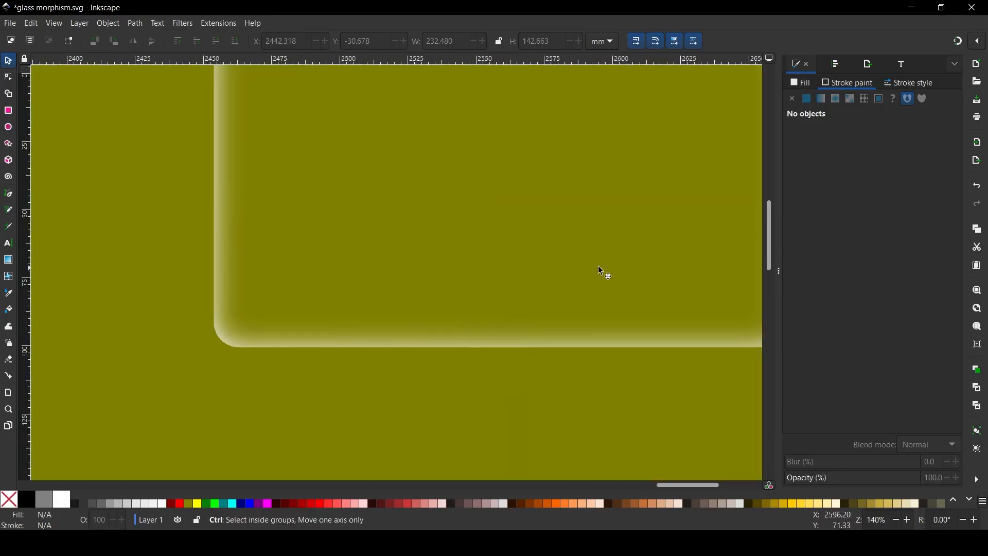
pyautogui.scroll(-4, 356, 270)
pyautogui.scroll(-1, 360, 262)
pyautogui.scroll(4, 383, 242)
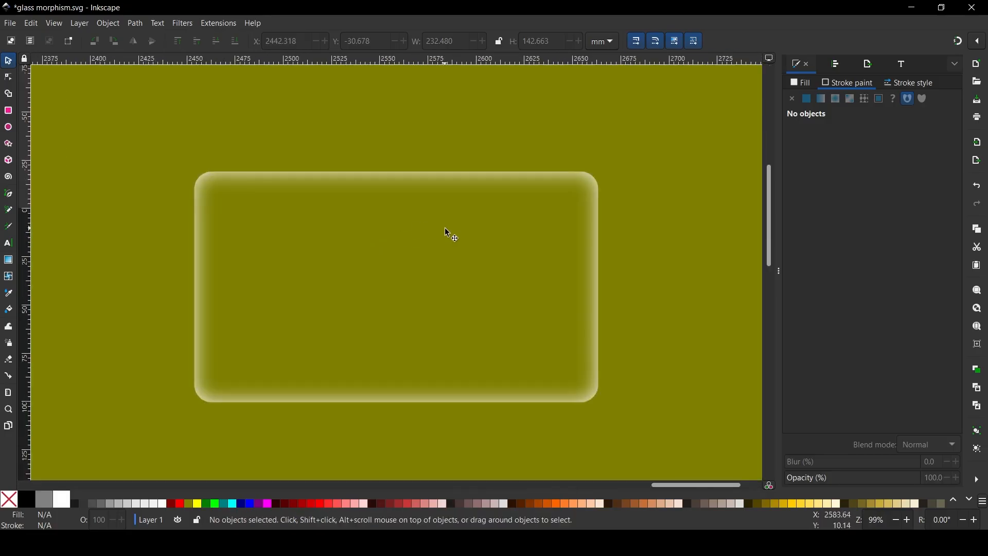
# Undo the blend mode change and move the black rectangle across the olive rectangle's left edge
pyautogui.scroll(-2, 419, 238)
pyautogui.scroll(1, 421, 229)
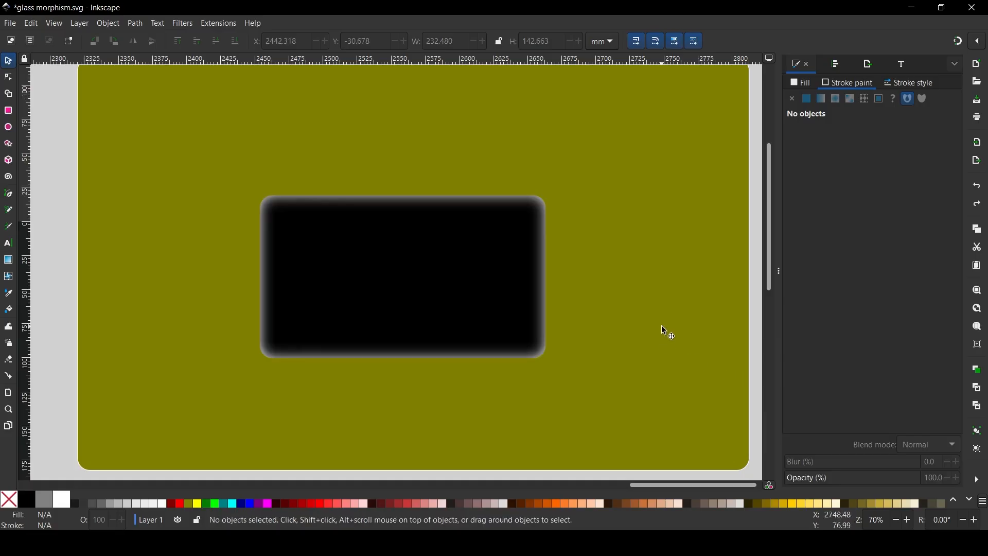
pyautogui.scroll(-1, 425, 282)
pyautogui.scroll(1, 412, 278)
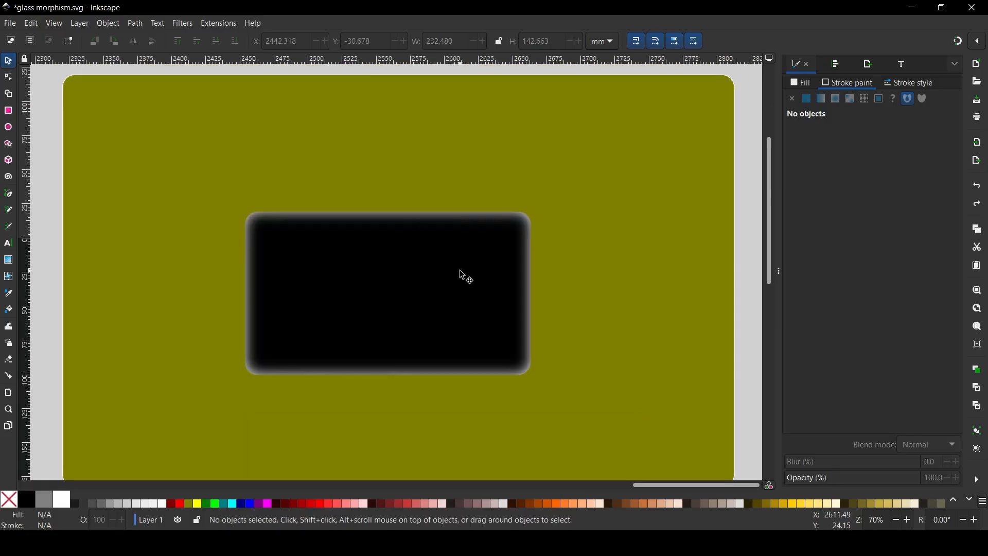
pyautogui.moveTo(459, 269); pyautogui.dragTo(188, 266)
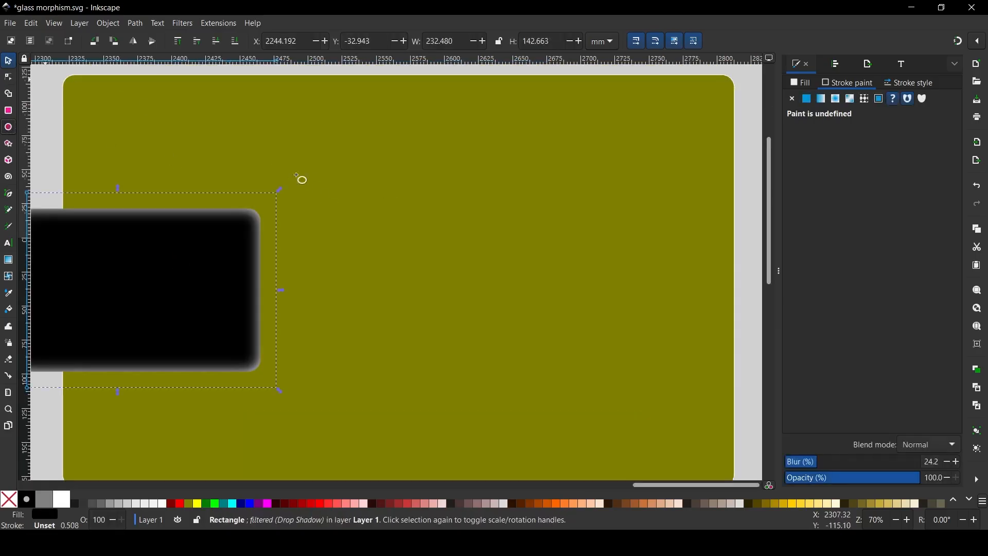
# Draw a circle with a radius of about 76 mm on the olive rectangle, fill it red and remove its stroke
pyautogui.moveTo(502, 249)
pyautogui.mouseDown()
pyautogui.moveTo(551, 342)
pyautogui.moveTo(616, 360)
pyautogui.moveTo(607, 354)
pyautogui.mouseUp()
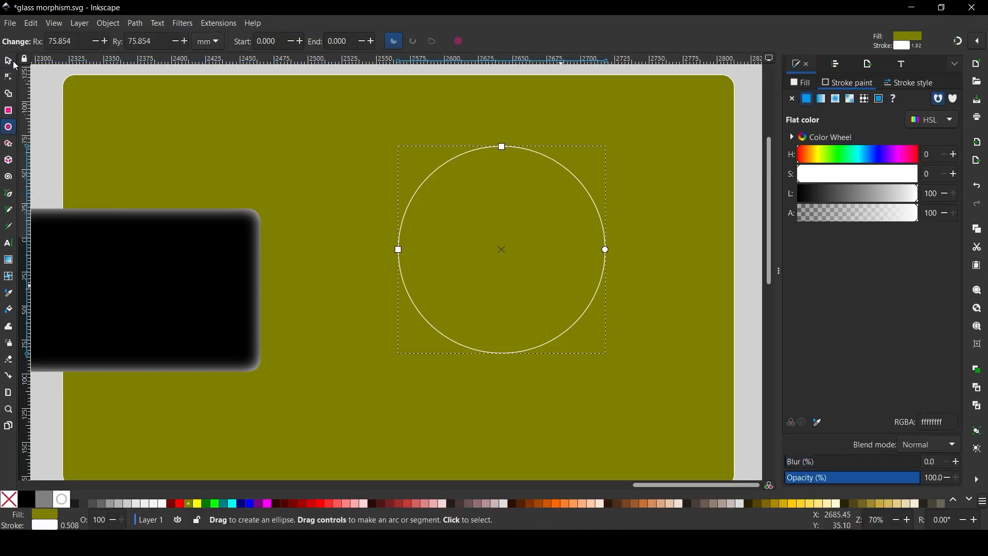
pyautogui.click(14, 62)
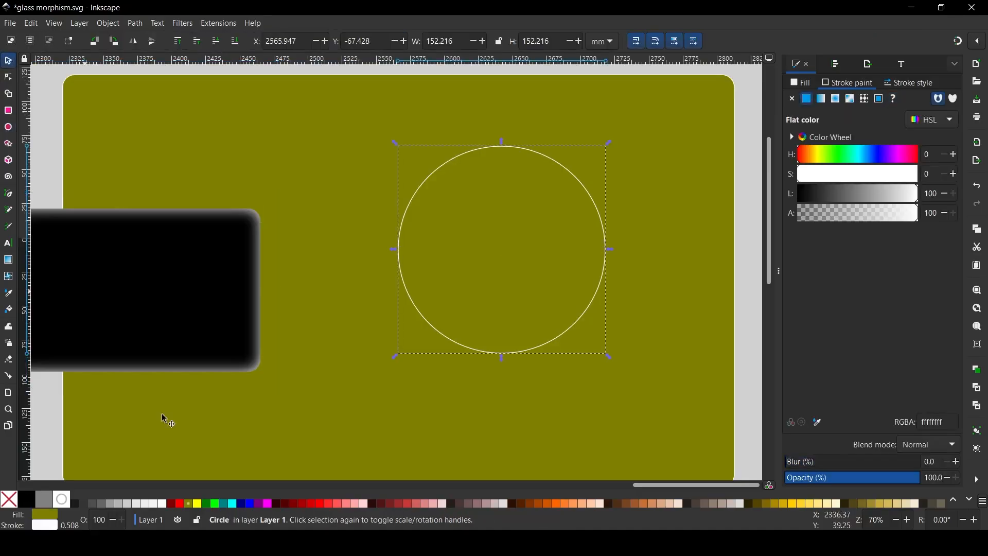
pyautogui.click(316, 502)
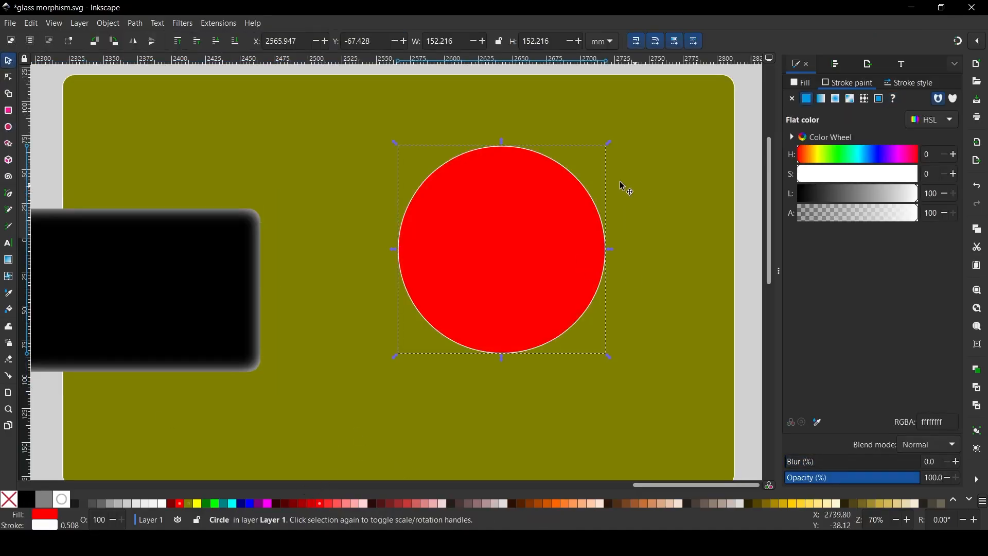
pyautogui.keyDown('shift'); pyautogui.click(9, 499); pyautogui.keyUp('shift')
# Try the Screen blend mode on the red circle over the olive rectangle
pyautogui.click(909, 446)
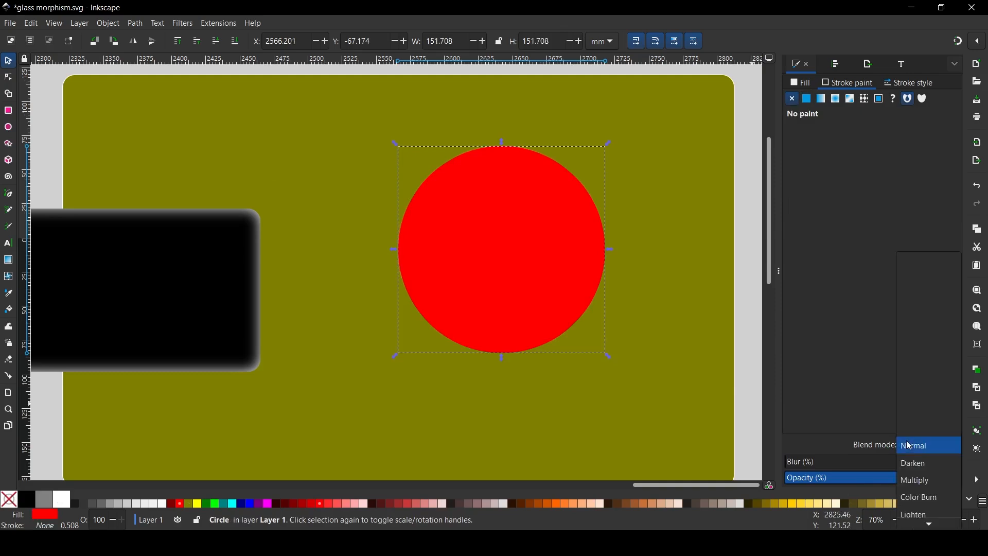
pyautogui.scroll(-2, 921, 463)
pyautogui.click(928, 485)
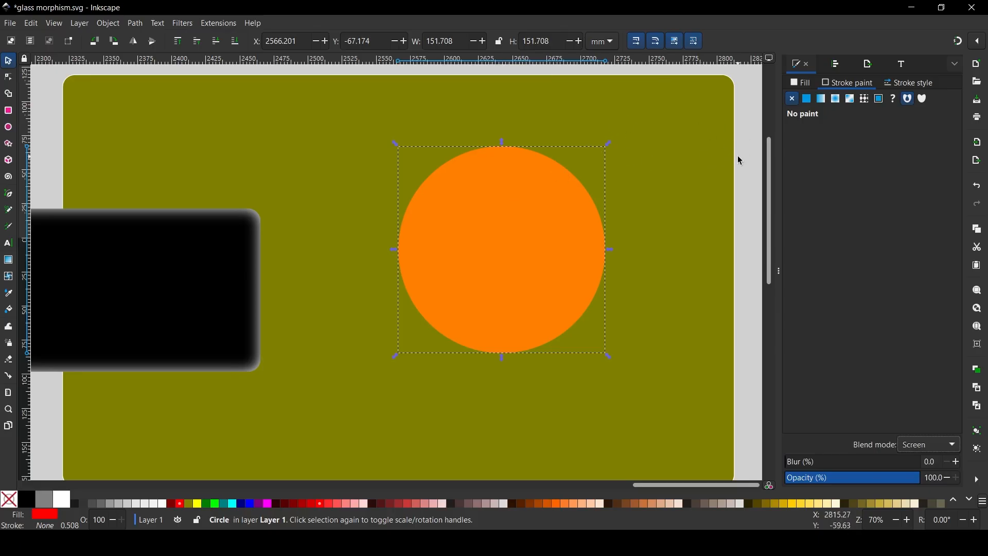
# Place the black glow rectangle beside the circle on the olive rectangle and set its blend mode to Screen
pyautogui.moveTo(126, 263); pyautogui.dragTo(275, 252)
pyautogui.moveTo(527, 233); pyautogui.dragTo(641, 210)
pyautogui.moveTo(148, 273); pyautogui.dragTo(227, 283)
pyautogui.moveTo(427, 275); pyautogui.dragTo(416, 262)
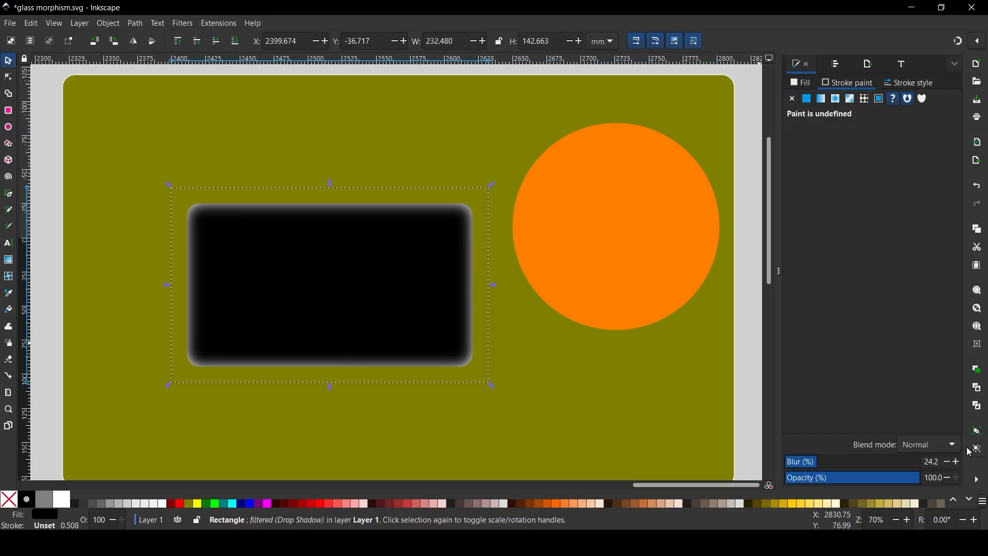
pyautogui.click(948, 445)
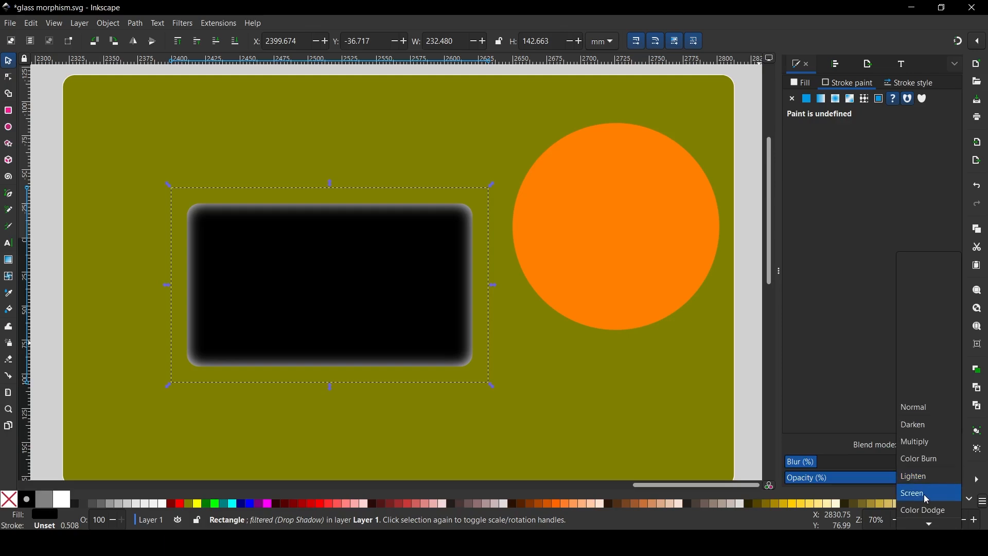
pyautogui.click(929, 498)
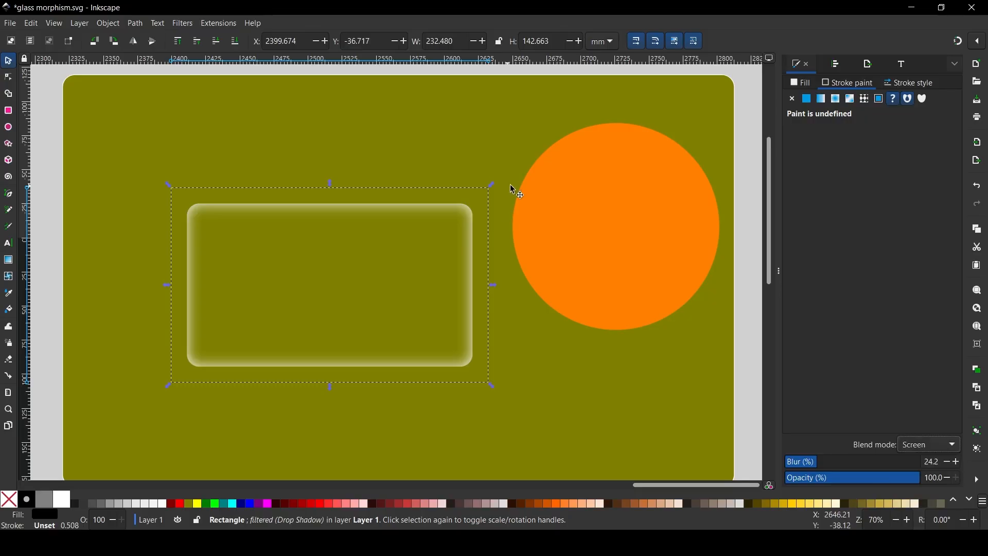
# Delete the olive rectangle together with the circle and the glow rectangle used for the blend test
pyautogui.scroll(-1, 495, 253)
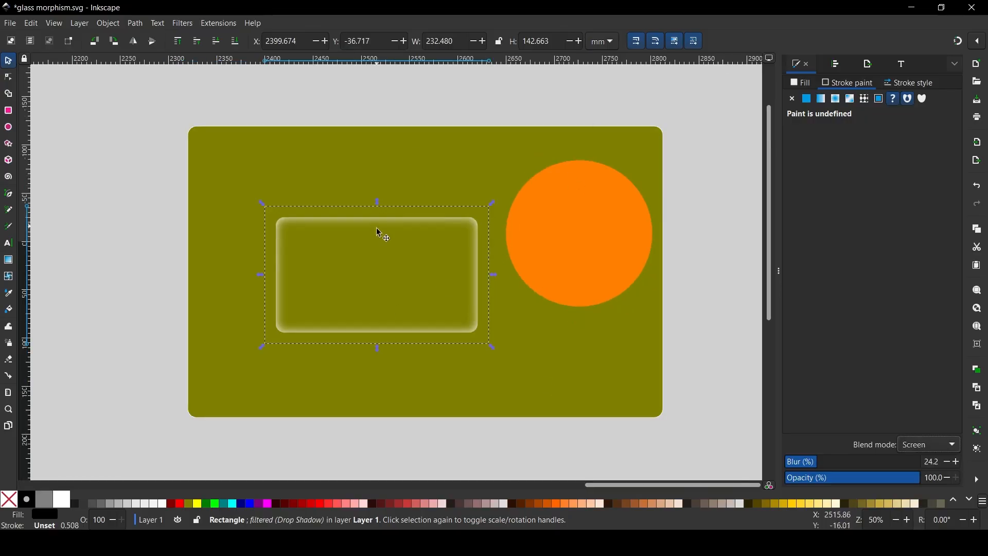
pyautogui.moveTo(166, 95); pyautogui.dragTo(743, 461)
pyautogui.press('Delete')
# Clip the blurred hummingbird photo to the shape of the white rounded rectangle on top of it
pyautogui.press('space')
pyautogui.moveTo(475, 405); pyautogui.dragTo(659, 276)
pyautogui.press('space')
pyautogui.moveTo(381, 283); pyautogui.dragTo(664, 370)
pyautogui.press('space')
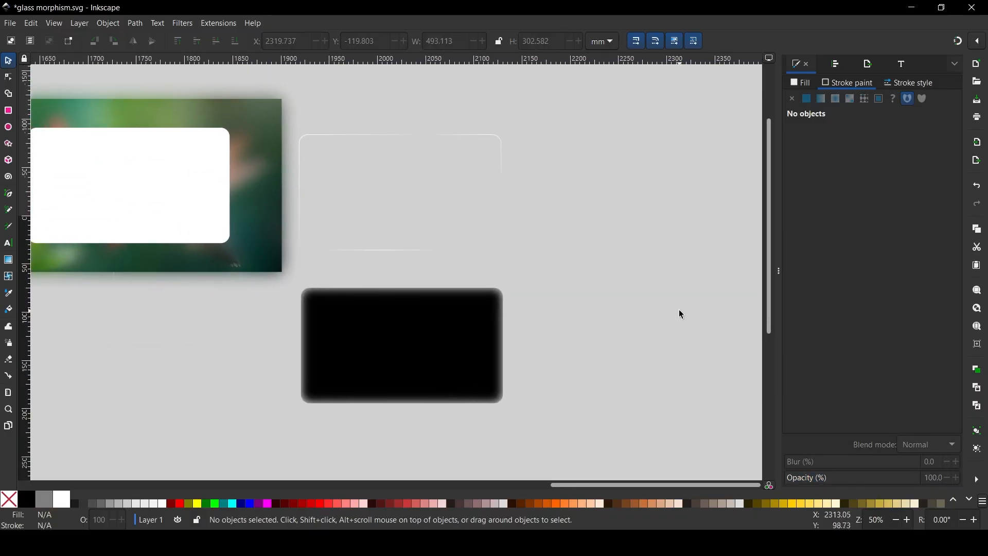
pyautogui.press('space')
pyautogui.moveTo(678, 309); pyautogui.dragTo(728, 314)
pyautogui.press('space')
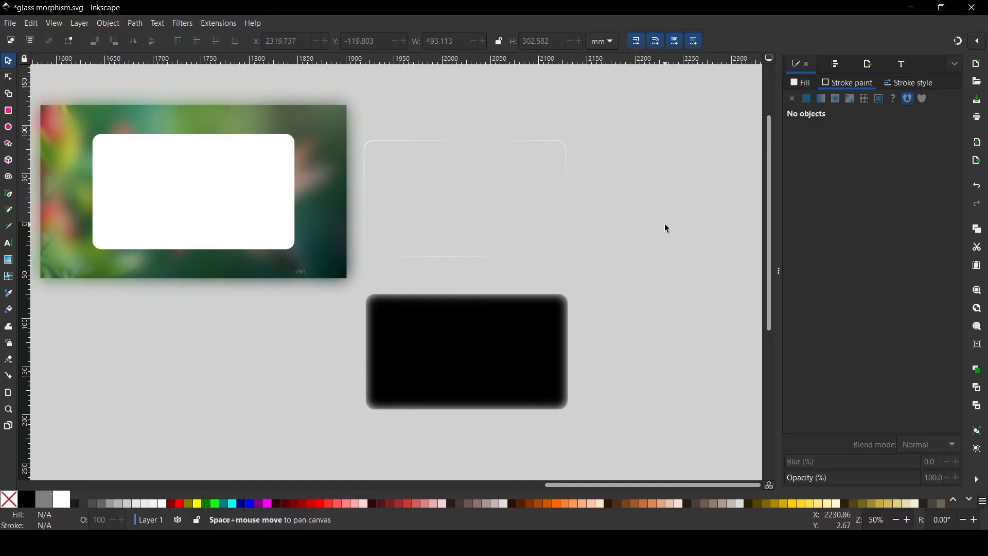
pyautogui.press('space')
pyautogui.moveTo(613, 207); pyautogui.dragTo(621, 219)
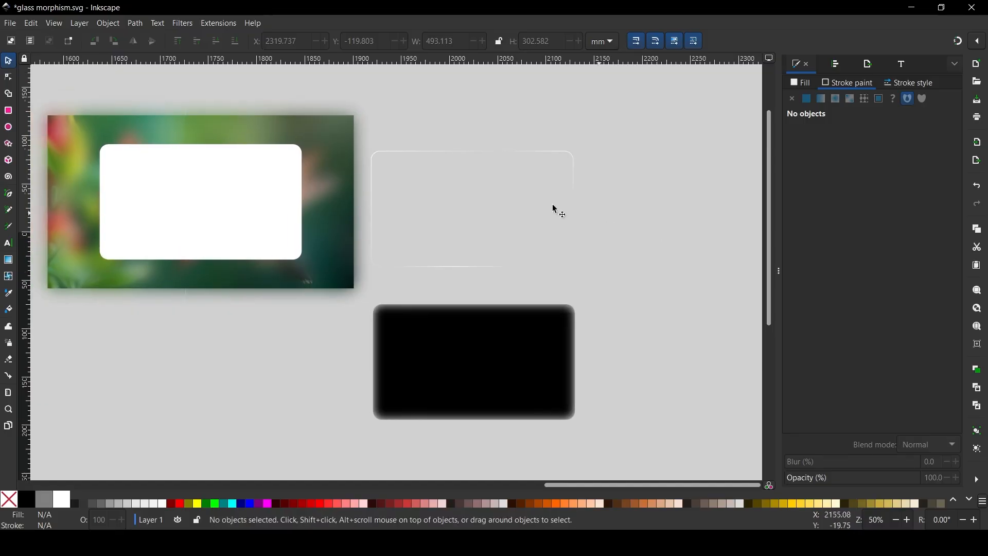
pyautogui.click(190, 173)
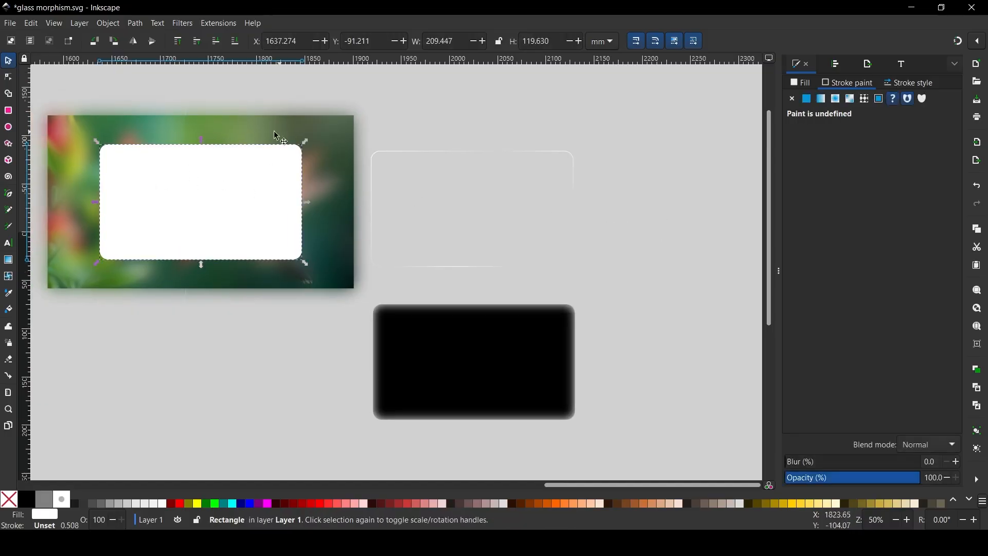
pyautogui.keyDown('shift'); pyautogui.click(345, 131); pyautogui.keyUp('shift')
pyautogui.rightClick(255, 183)
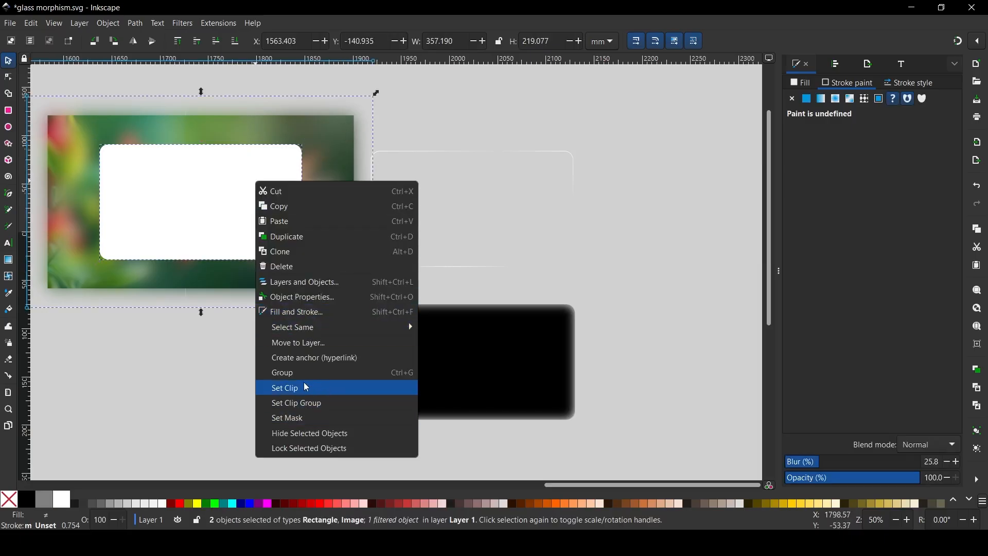
pyautogui.click(304, 386)
# Centre the gradient-stroked outline horizontally and vertically on the clipped blurred card, relative to the last selected object
pyautogui.moveTo(624, 257); pyautogui.dragTo(666, 278)
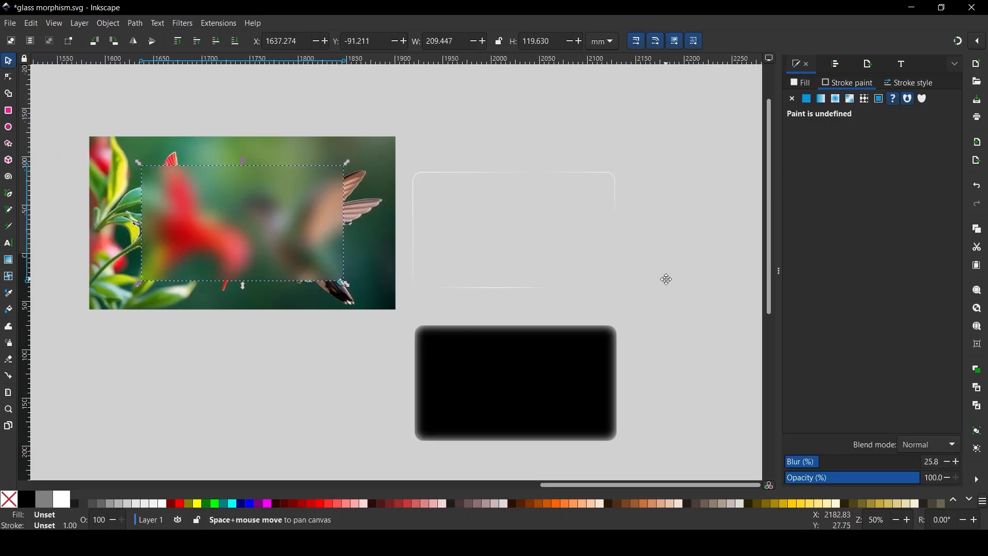
pyautogui.click(593, 178)
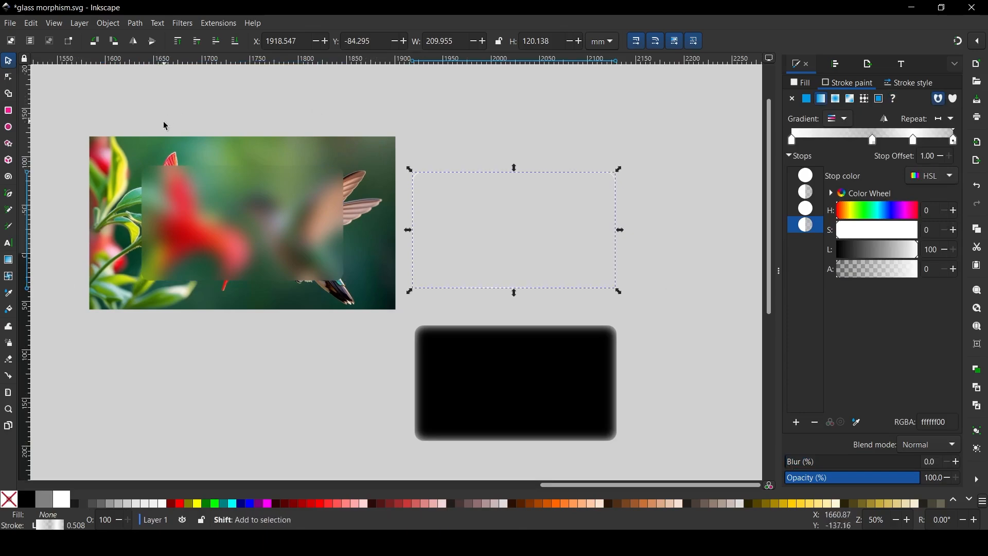
pyautogui.keyDown('shift'); pyautogui.click(177, 225); pyautogui.keyUp('shift')
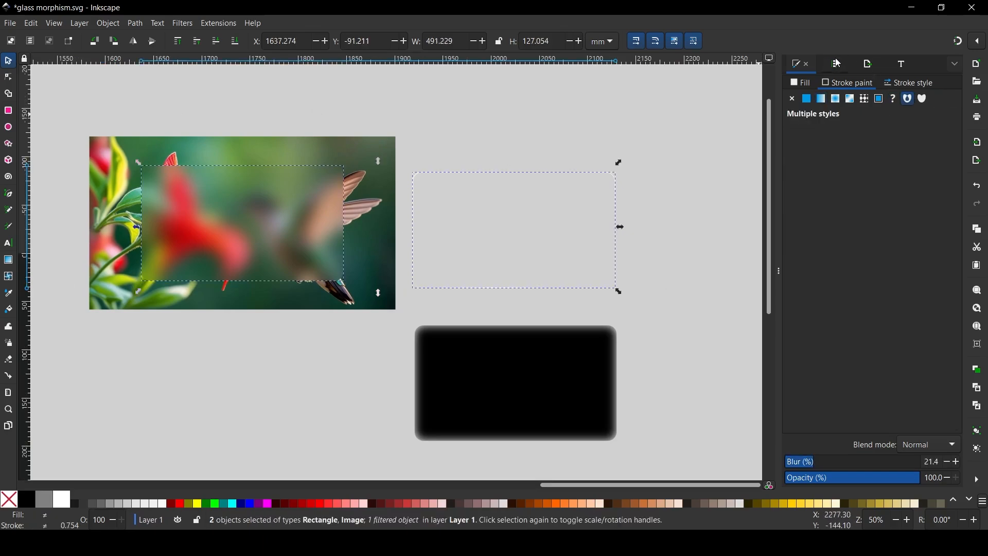
pyautogui.click(585, 137)
pyautogui.click(589, 172)
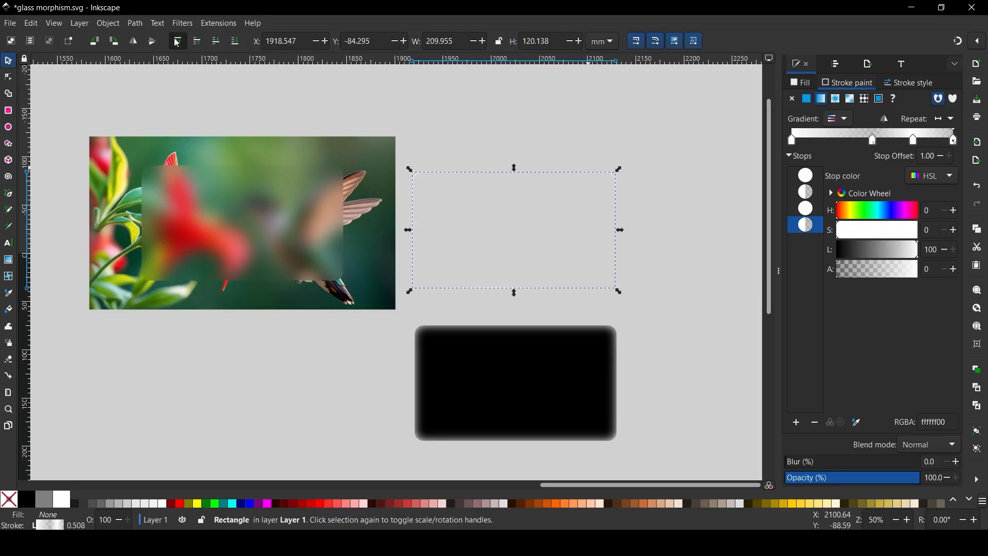
pyautogui.keyDown('shift'); pyautogui.click(270, 185); pyautogui.keyUp('shift')
pyautogui.click(825, 63)
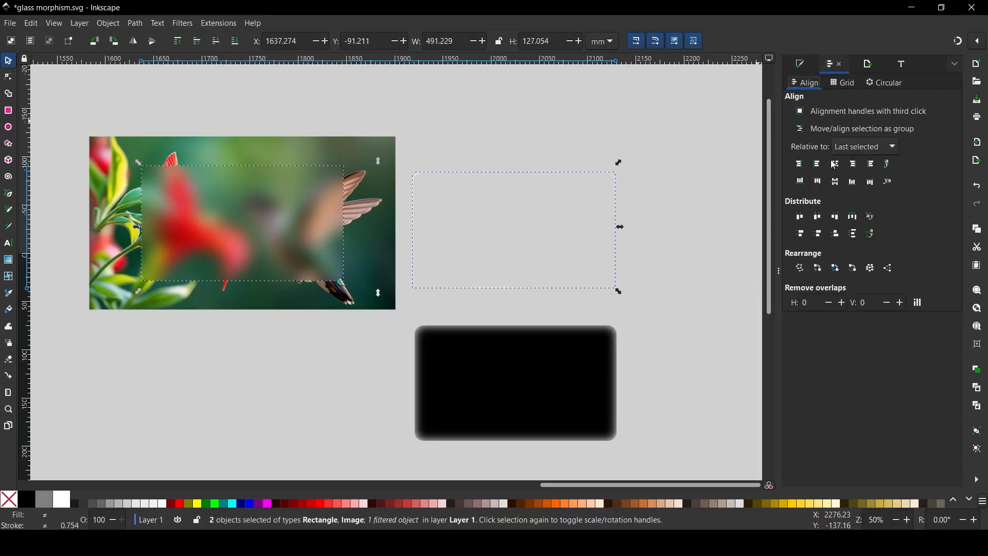
pyautogui.click(834, 165)
pyautogui.click(835, 182)
pyautogui.click(611, 143)
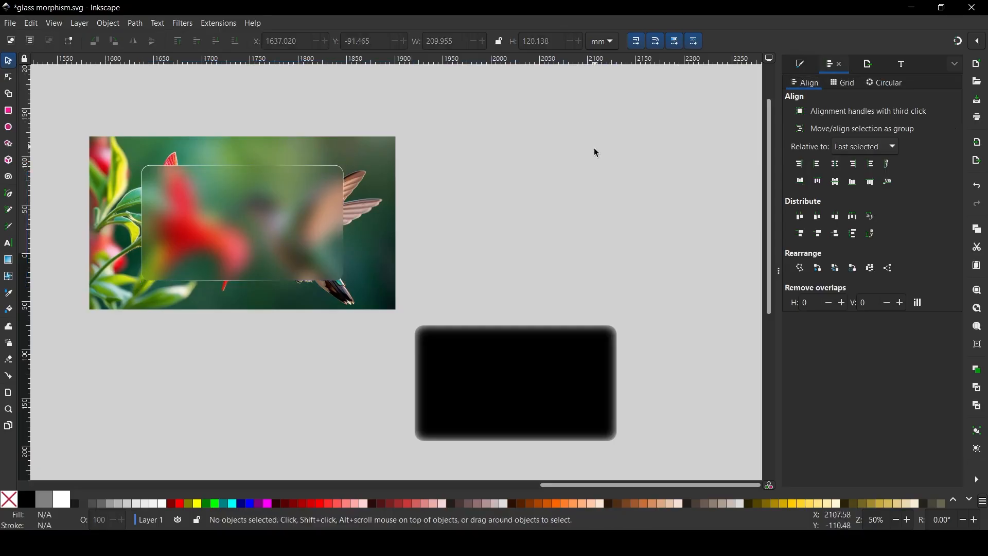
# Move the black inner-glow rectangle exactly over the blurred card and check its fit at the corner
pyautogui.hscroll(-3, 375, 159)
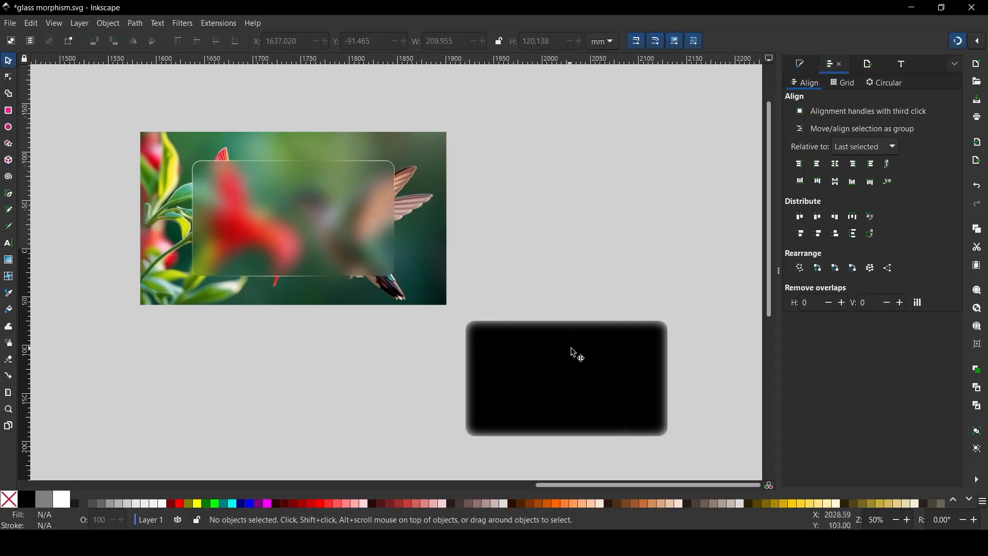
pyautogui.moveTo(555, 370); pyautogui.dragTo(313, 211)
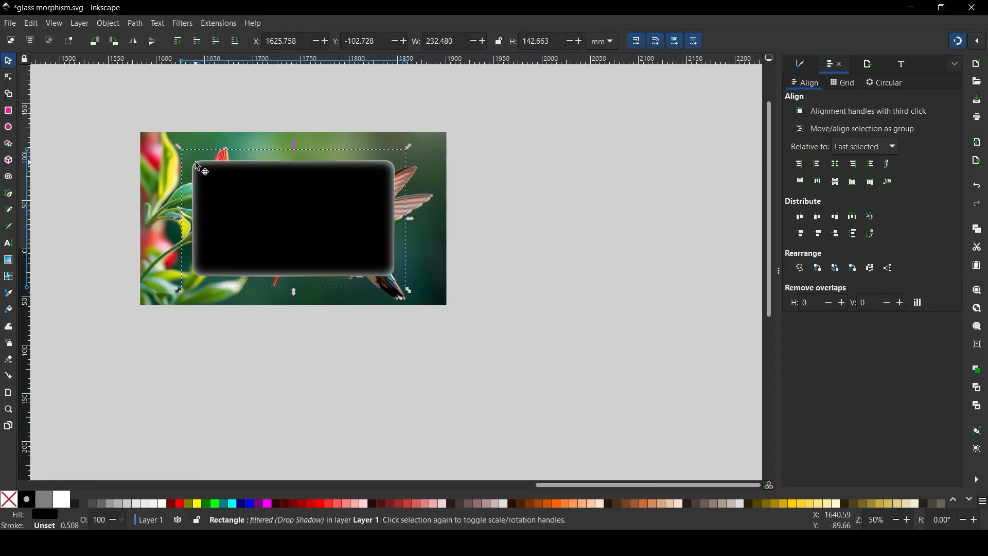
pyautogui.keyDown('ctrl'); pyautogui.scroll(6, 199, 168); pyautogui.keyUp('ctrl')
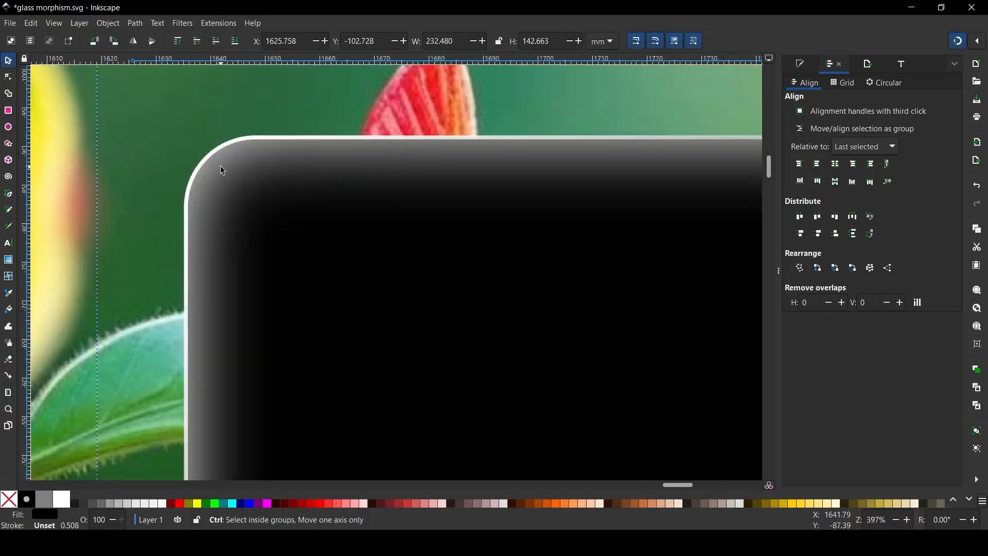
pyautogui.keyDown('ctrl'); pyautogui.scroll(-4, 223, 170); pyautogui.keyUp('ctrl')
pyautogui.keyDown('ctrl'); pyautogui.scroll(-1, 386, 252); pyautogui.keyUp('ctrl')
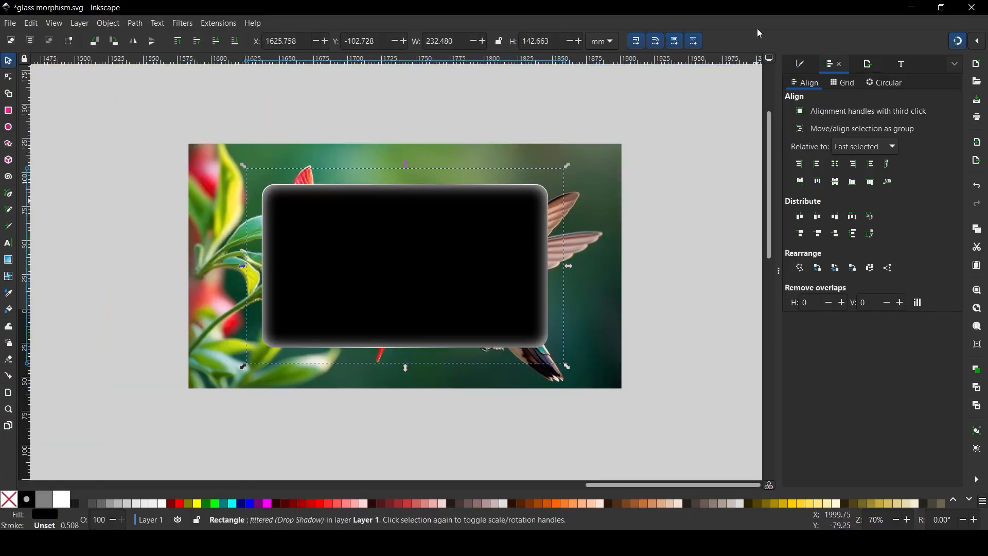
# Set the blend mode of the black inner-glow rectangle on the card to Screen
pyautogui.click(801, 62)
pyautogui.click(933, 451)
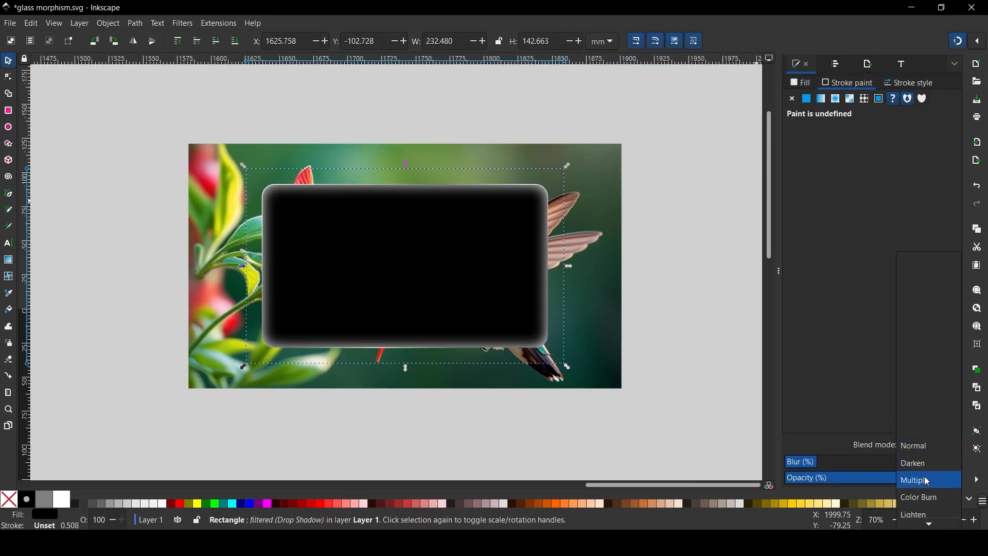
pyautogui.click(923, 445)
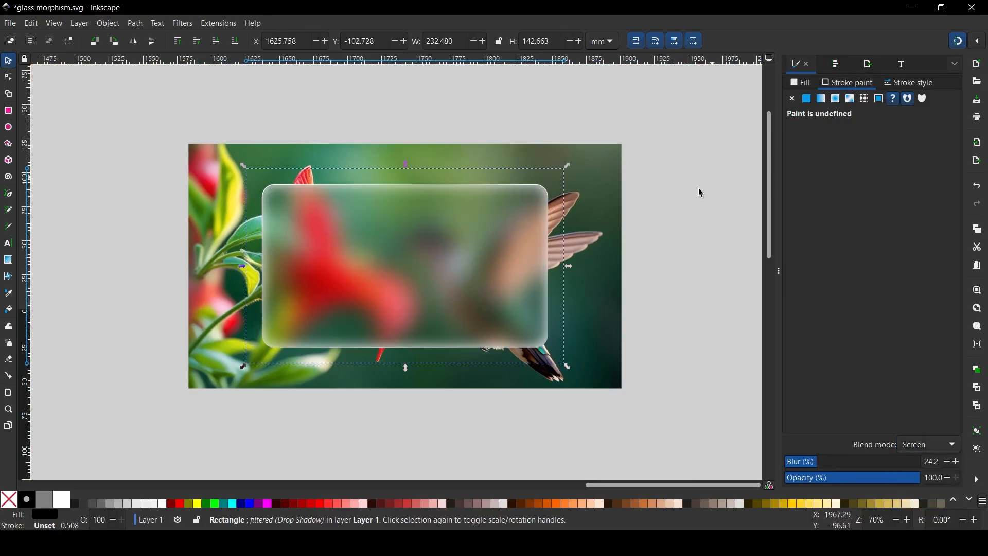
pyautogui.click(685, 184)
pyautogui.hscroll(1, 665, 180)
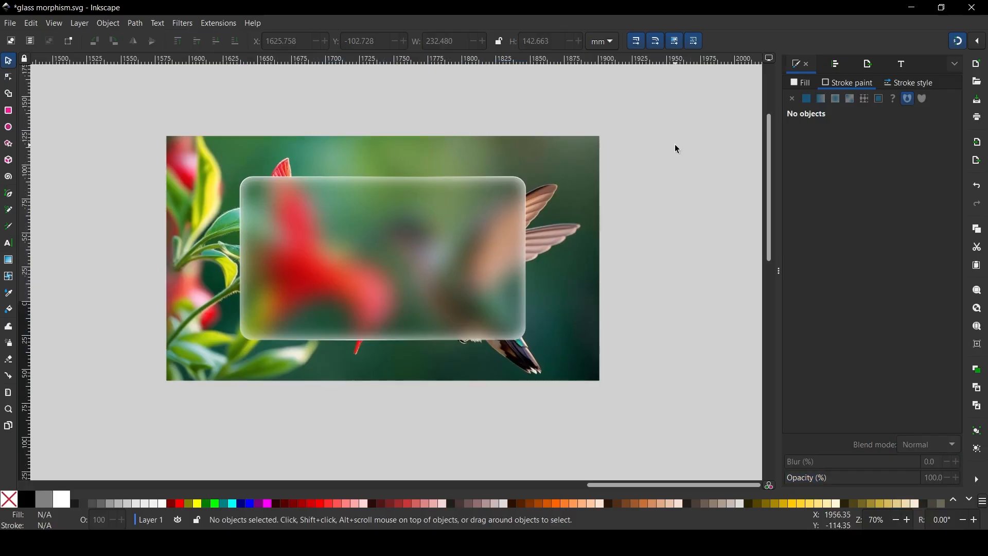
# Try shifting the glow rectangle diagonally off the blurred card and undo the move
pyautogui.click(484, 195)
pyautogui.moveTo(494, 194); pyautogui.dragTo(552, 226)
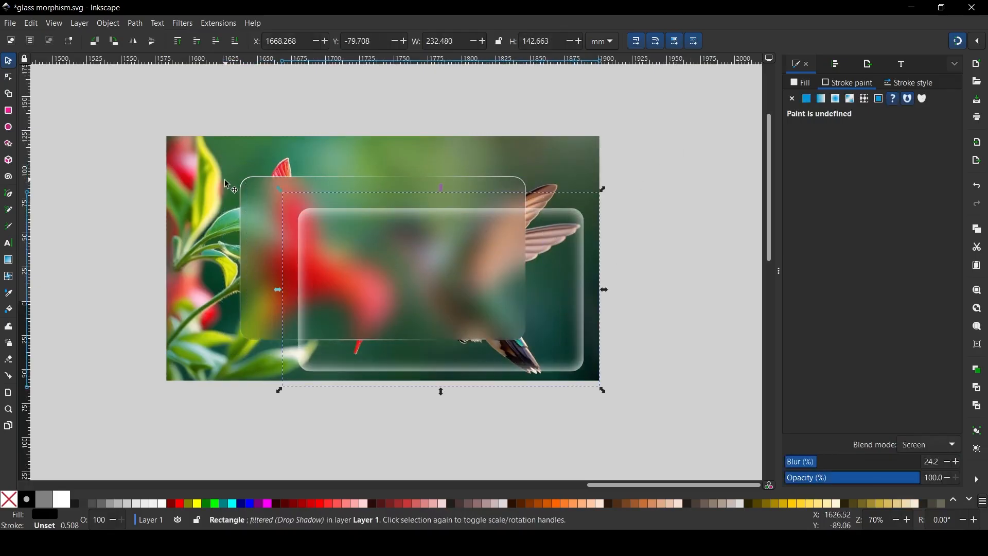
pyautogui.hotkey('ctrl', 'z')
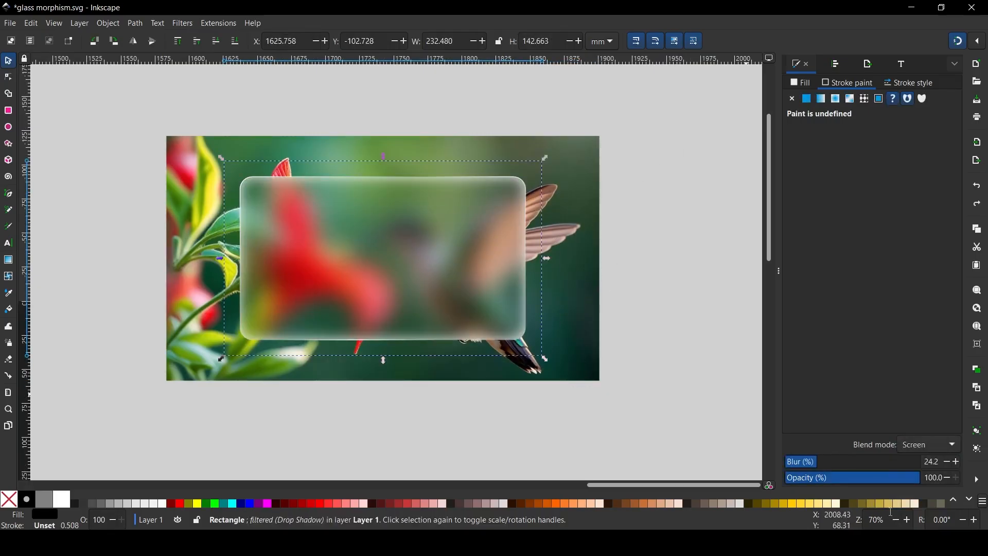
# Reduce the glow rectangle's blur to 17.4% for comparison and raise it to 24.4%, keeping the opacity at 100%
pyautogui.moveTo(914, 477)
pyautogui.mouseDown()
pyautogui.moveTo(898, 482)
pyautogui.moveTo(921, 477)
pyautogui.mouseUp()
pyautogui.moveTo(830, 462); pyautogui.dragTo(808, 465)
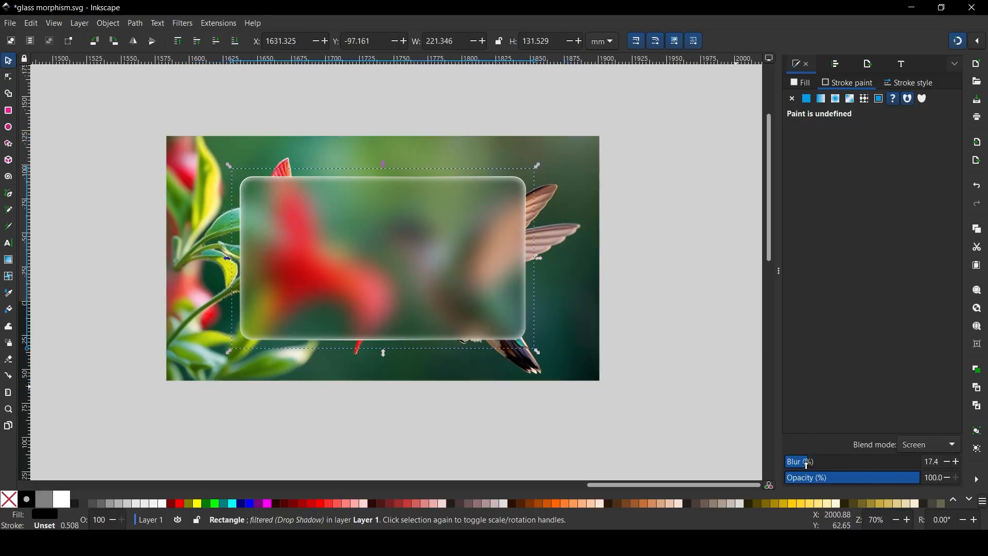
pyautogui.click(958, 462)
pyautogui.click(958, 462)
pyautogui.click(958, 462)
pyautogui.click(959, 463)
pyautogui.click(959, 463)
pyautogui.click(960, 464)
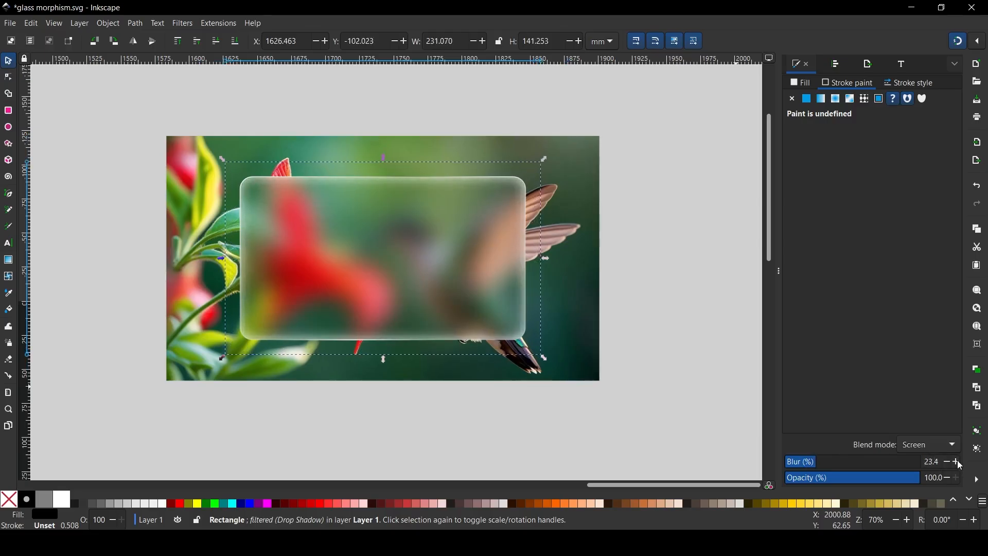
pyautogui.click(958, 462)
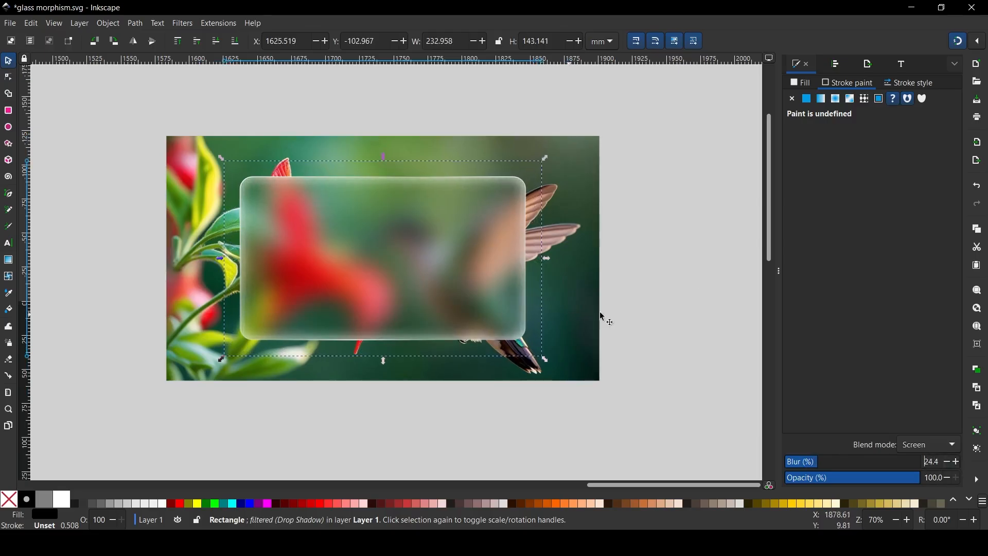
pyautogui.click(650, 202)
# Lower the glow rectangle's opacity to 75.5%
pyautogui.click(503, 251)
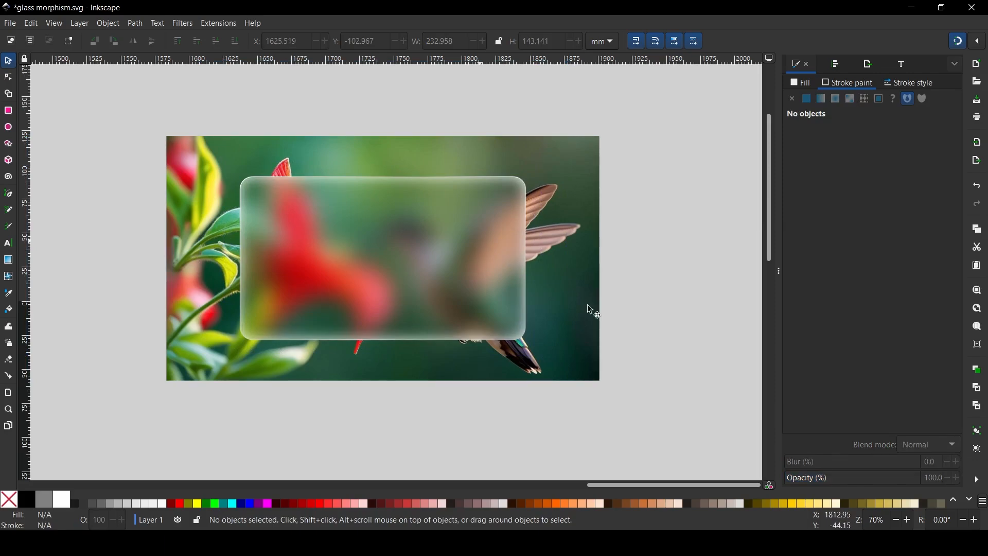
pyautogui.click(888, 480)
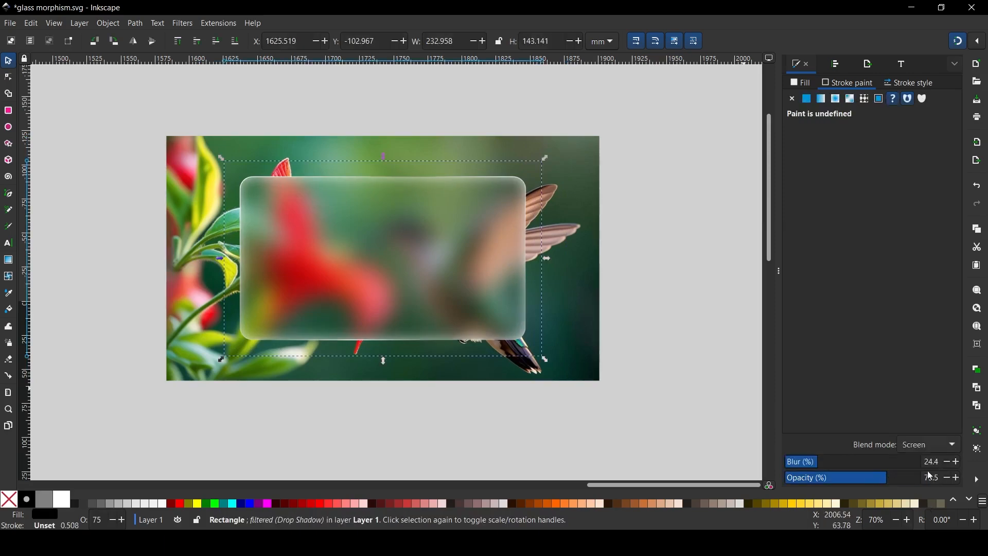
pyautogui.click(708, 218)
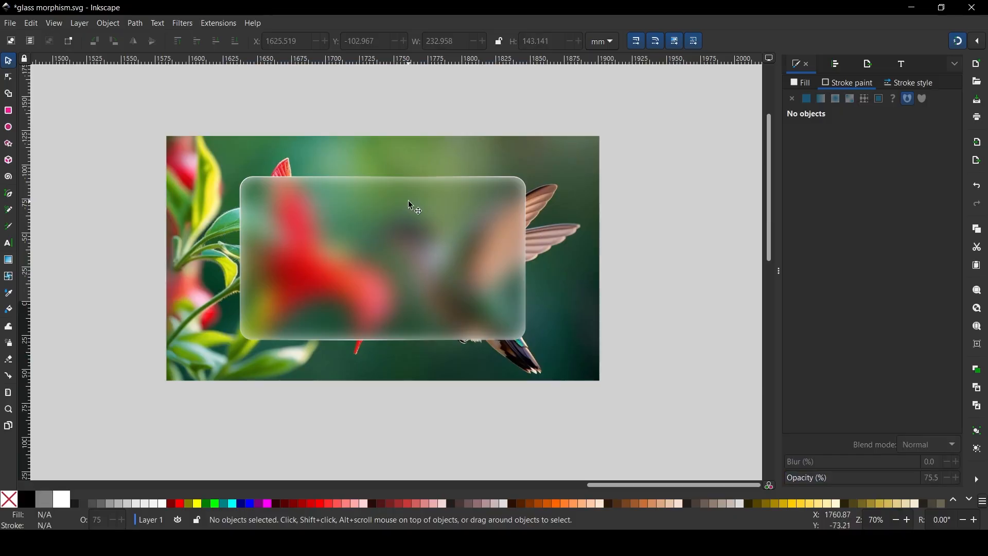
# Examine the finished sample design, including its "Inkscape" and "Glass morphism" text and the cut-out hummingbird overlapping the glass card
pyautogui.moveTo(439, 248); pyautogui.dragTo(485, 233)
pyautogui.moveTo(205, 307); pyautogui.dragTo(444, 213)
pyautogui.moveTo(309, 260); pyautogui.dragTo(648, 202)
pyautogui.moveTo(655, 316); pyautogui.dragTo(701, 355)
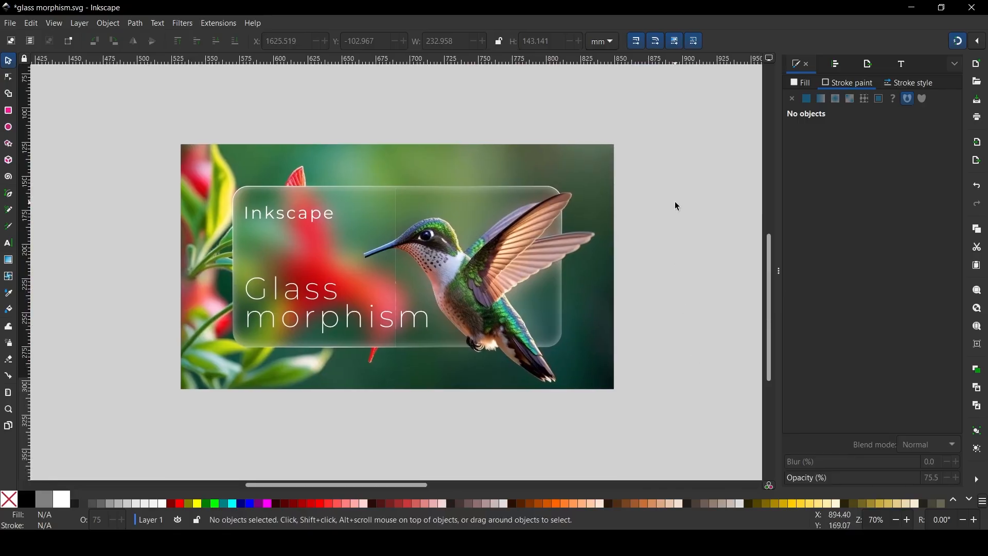
pyautogui.click(428, 235)
pyautogui.moveTo(591, 223); pyautogui.dragTo(538, 211)
pyautogui.click(601, 169)
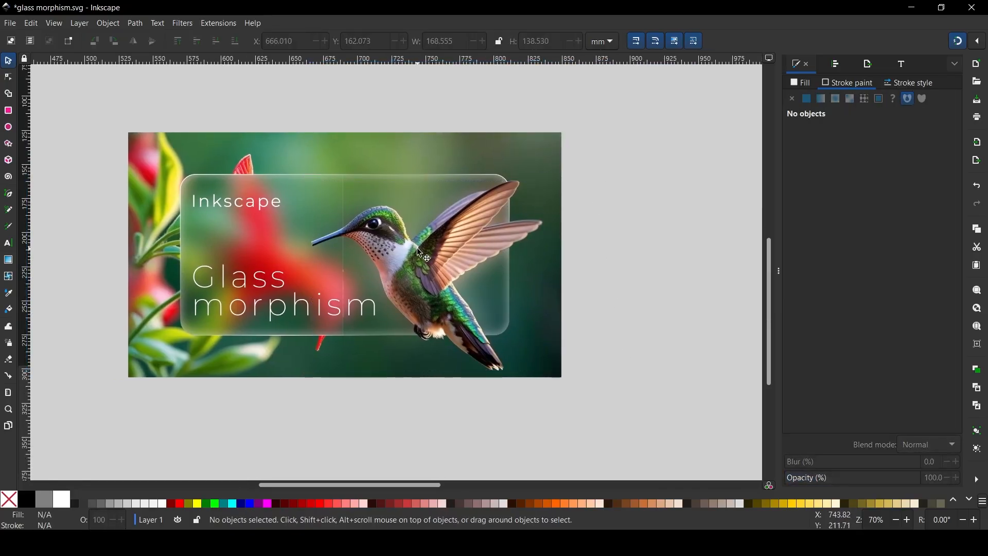
pyautogui.click(389, 227)
pyautogui.moveTo(409, 221); pyautogui.dragTo(369, 184)
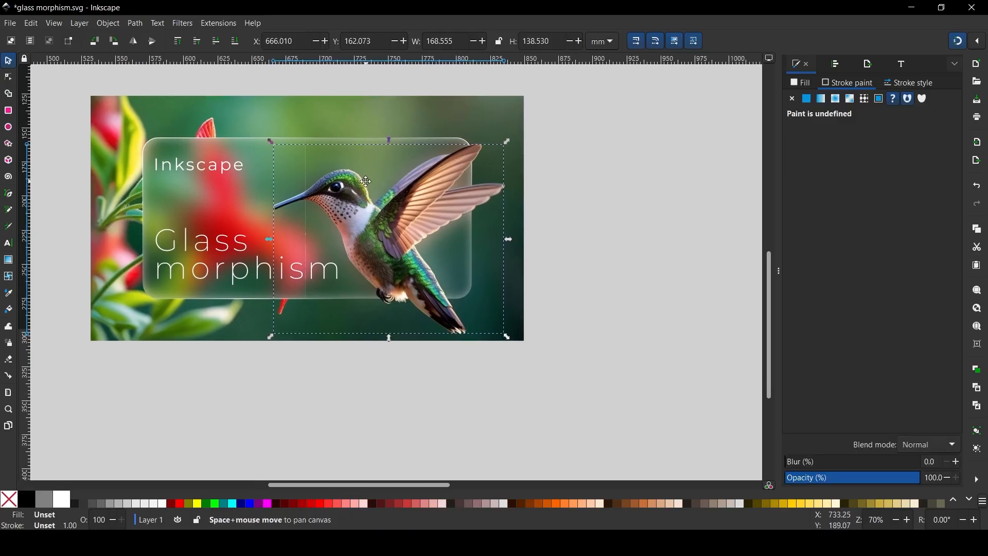
# Move the clipped hummingbird cut-out off the finished sample card onto the empty canvas beside the photo
pyautogui.click(542, 172)
pyautogui.click(483, 98)
pyautogui.moveTo(546, 257); pyautogui.dragTo(515, 251)
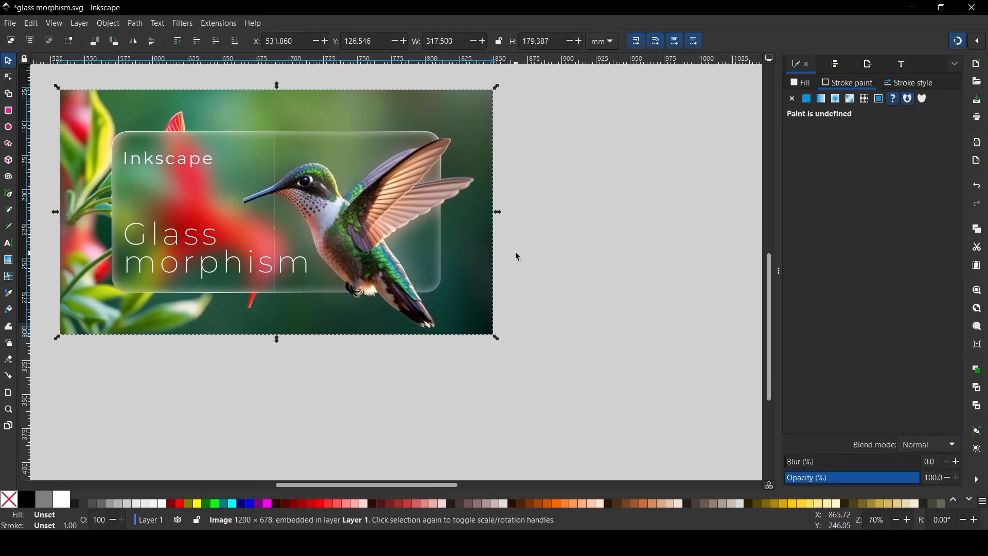
pyautogui.moveTo(458, 267); pyautogui.dragTo(446, 285)
pyautogui.moveTo(359, 242); pyautogui.dragTo(524, 228)
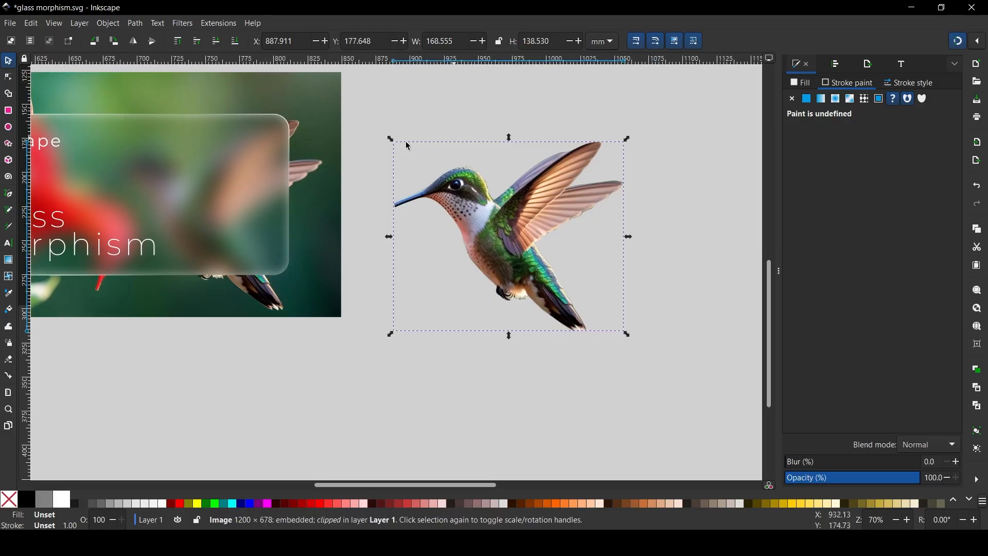
# Release the hummingbird cut-out's clip into photo and silhouette path, and clip the photo with that path again
pyautogui.rightClick(497, 222)
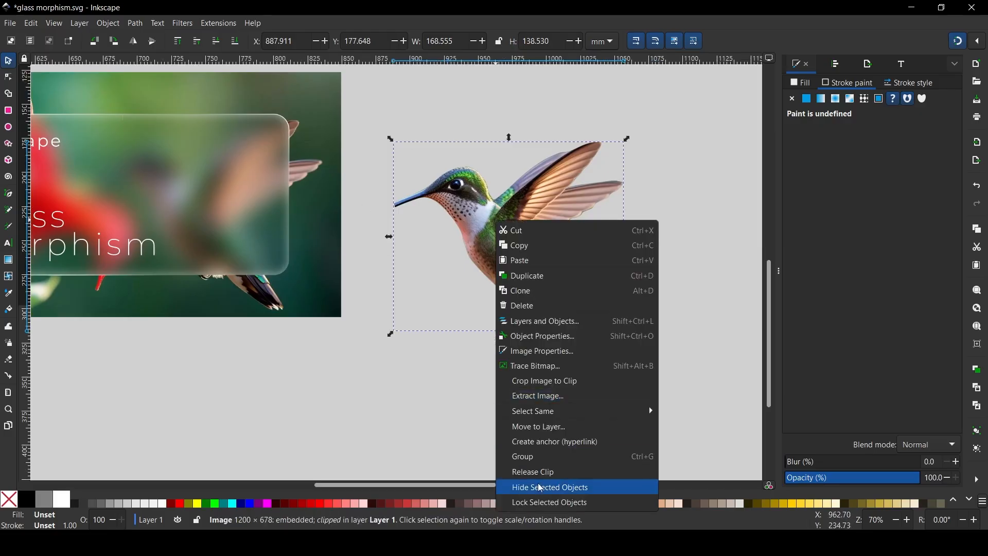
pyautogui.click(554, 473)
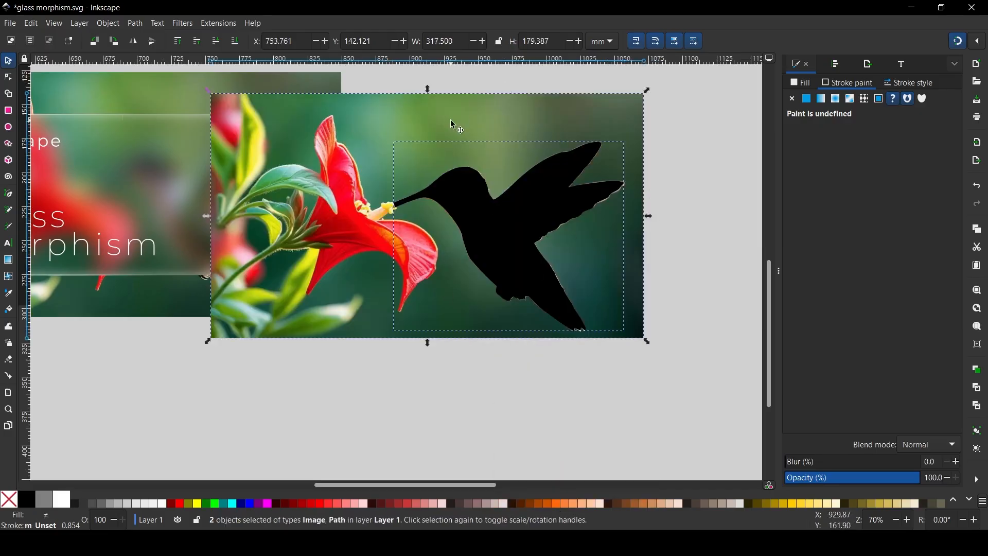
pyautogui.rightClick(533, 247)
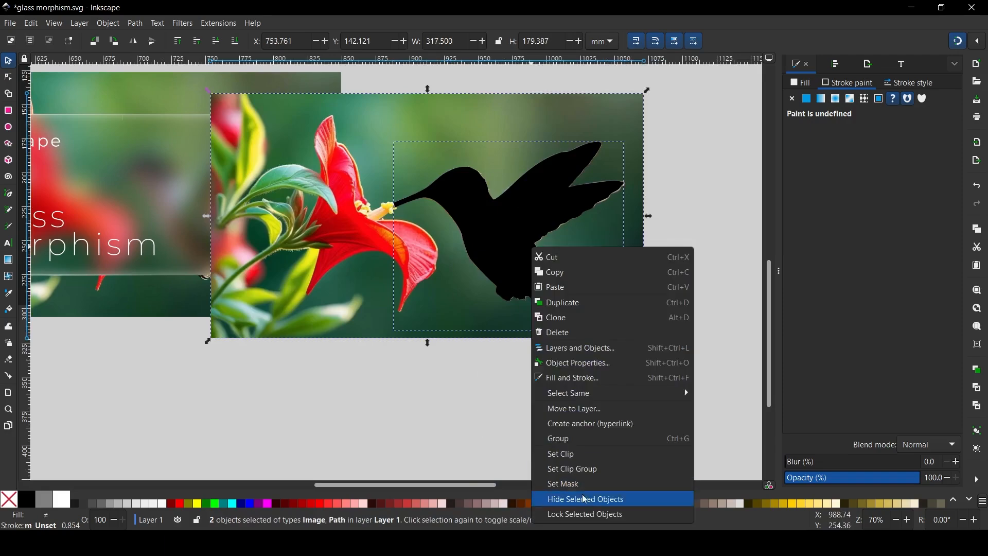
pyautogui.click(581, 455)
pyautogui.moveTo(423, 309); pyautogui.dragTo(617, 368)
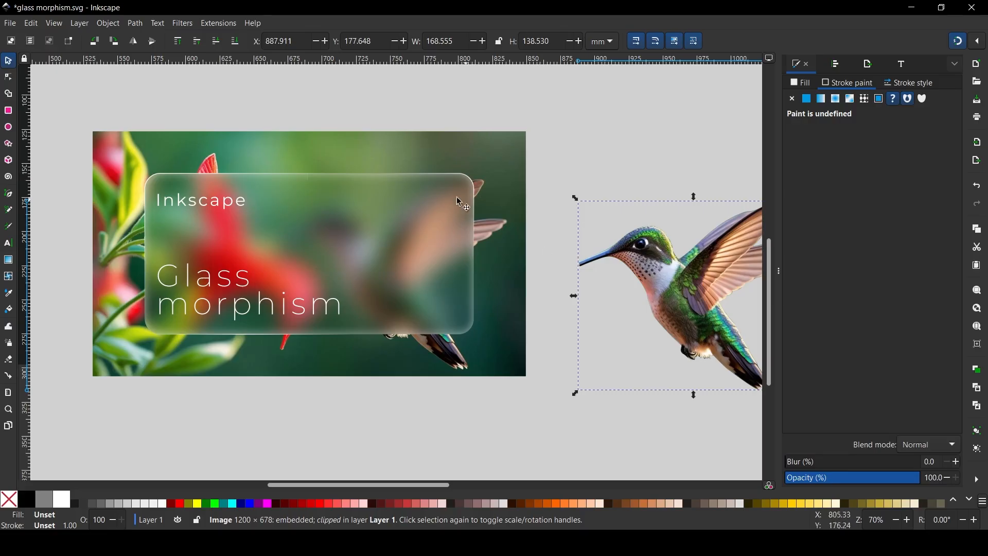
# Undo the hummingbird's clip changes and its move off the sample card, and clear the selection
pyautogui.hotkey('ctrl', 'z')
pyautogui.hotkey('ctrl', 'z')
pyautogui.hotkey('ctrl', 'z')
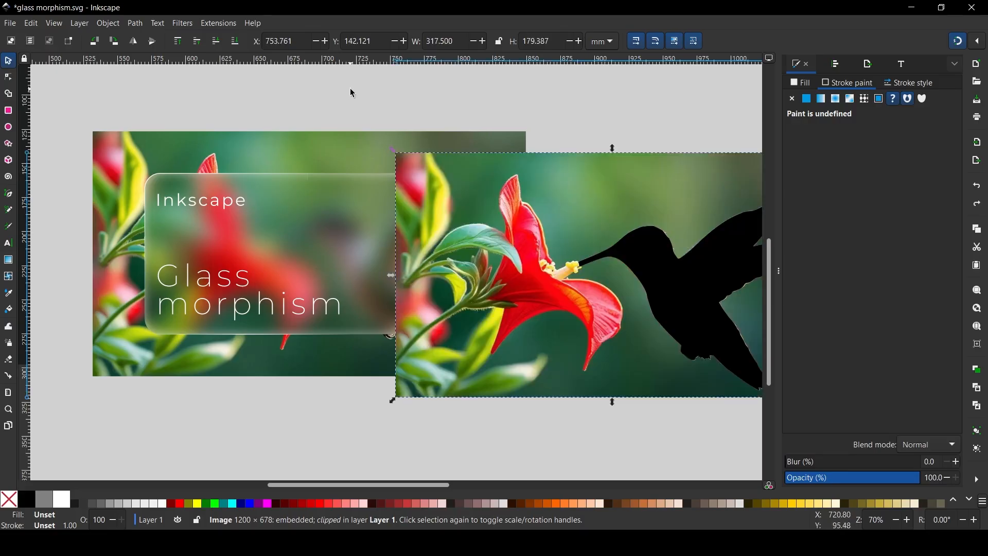
pyautogui.press('space')
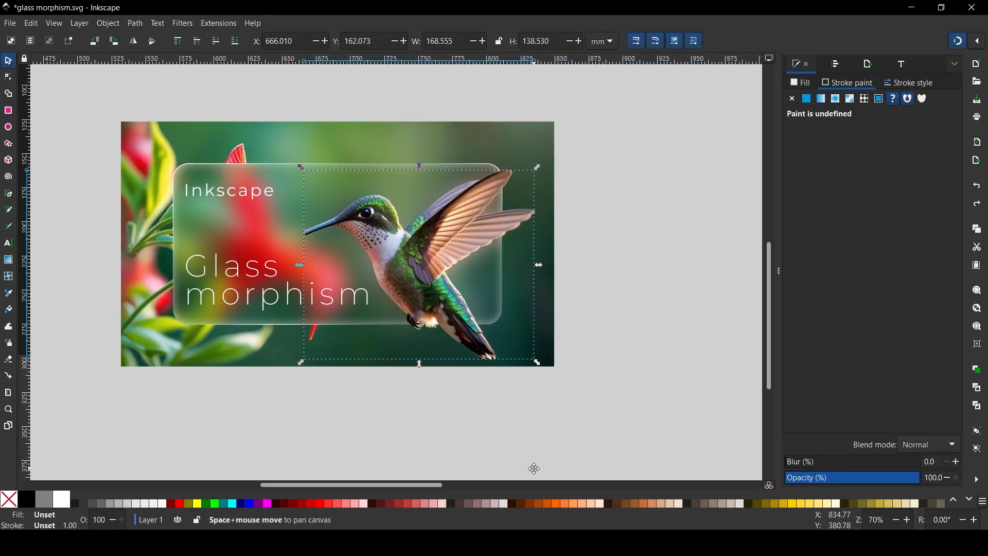
pyautogui.click(602, 281)
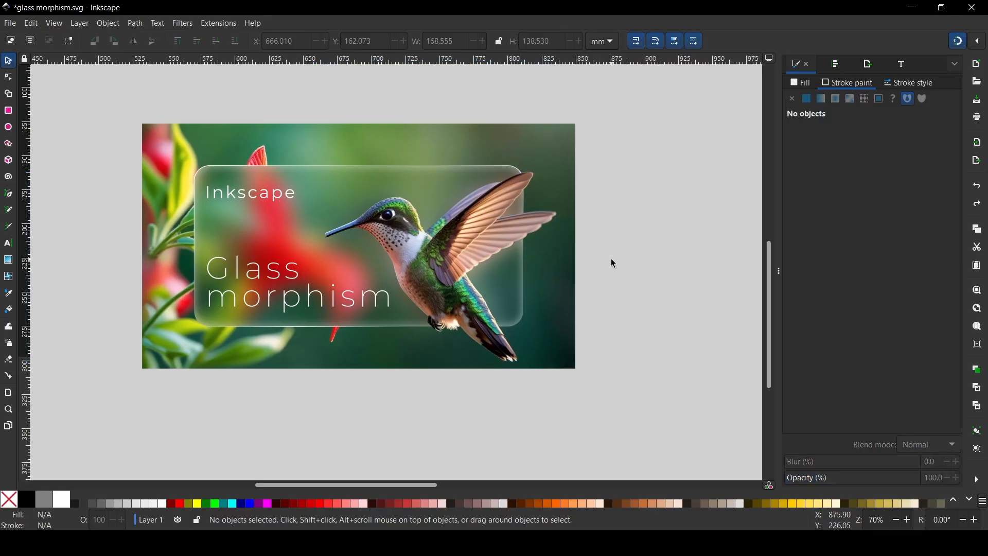